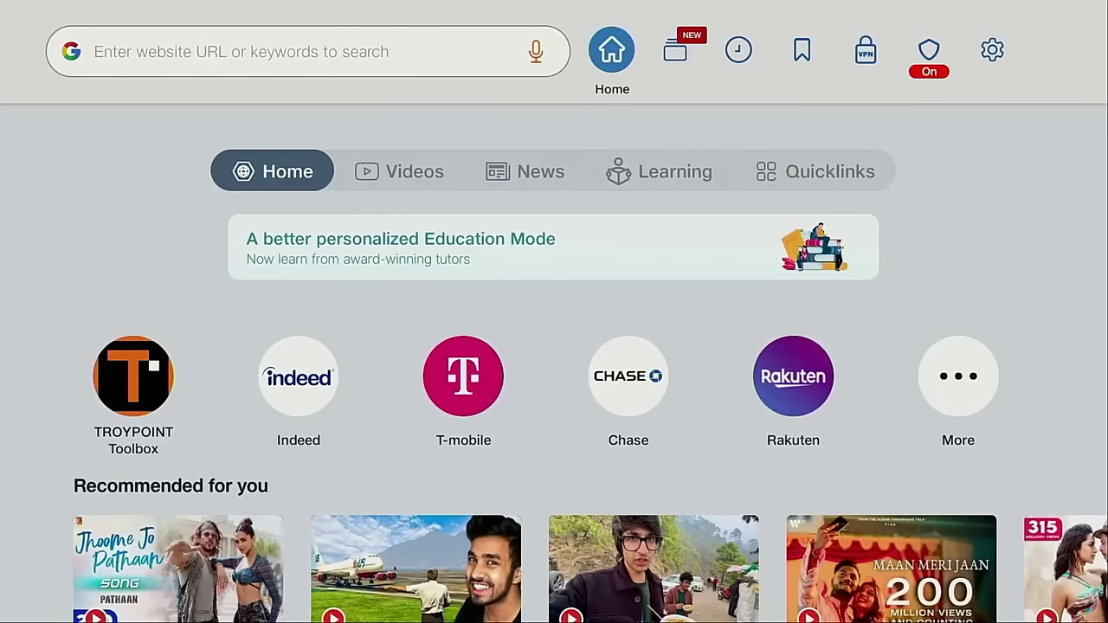
Tour the toolbar's mode, history, bookmarks and VPN icons, then view the Downloads, Advanced and Help settings.
key(Right)
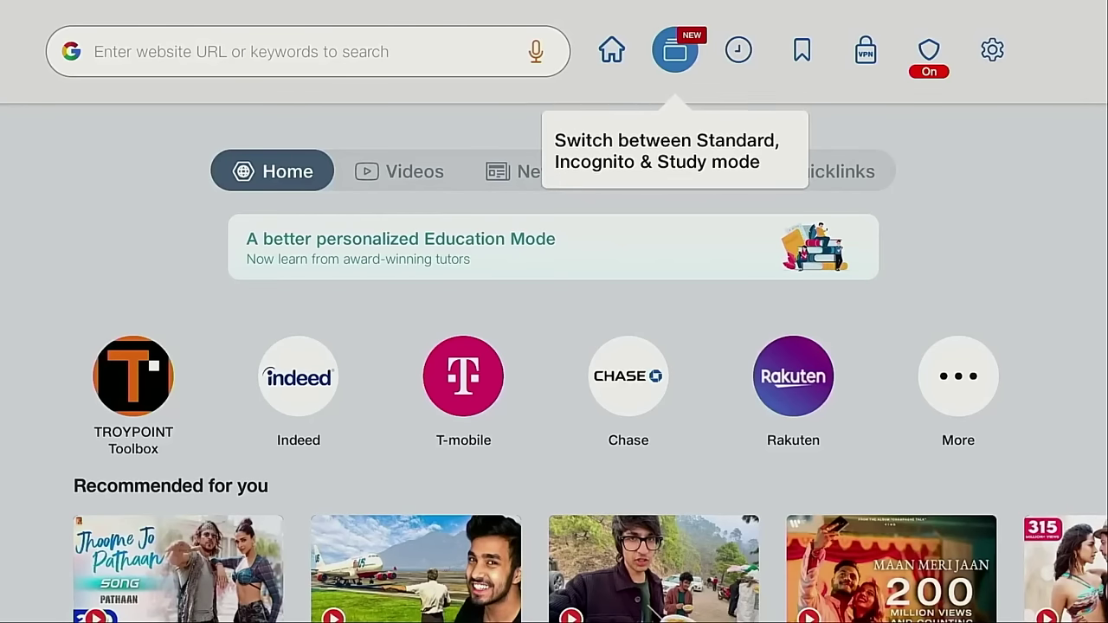
key(Right)
key(Right)
key(Right)
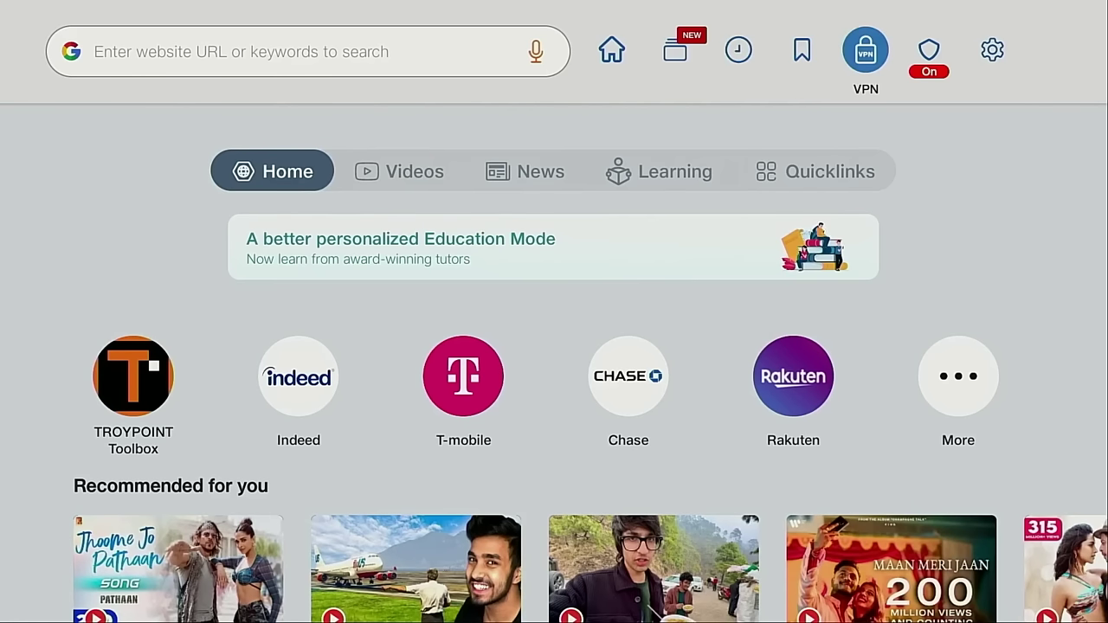
key(Right)
key(Right)
key(Return)
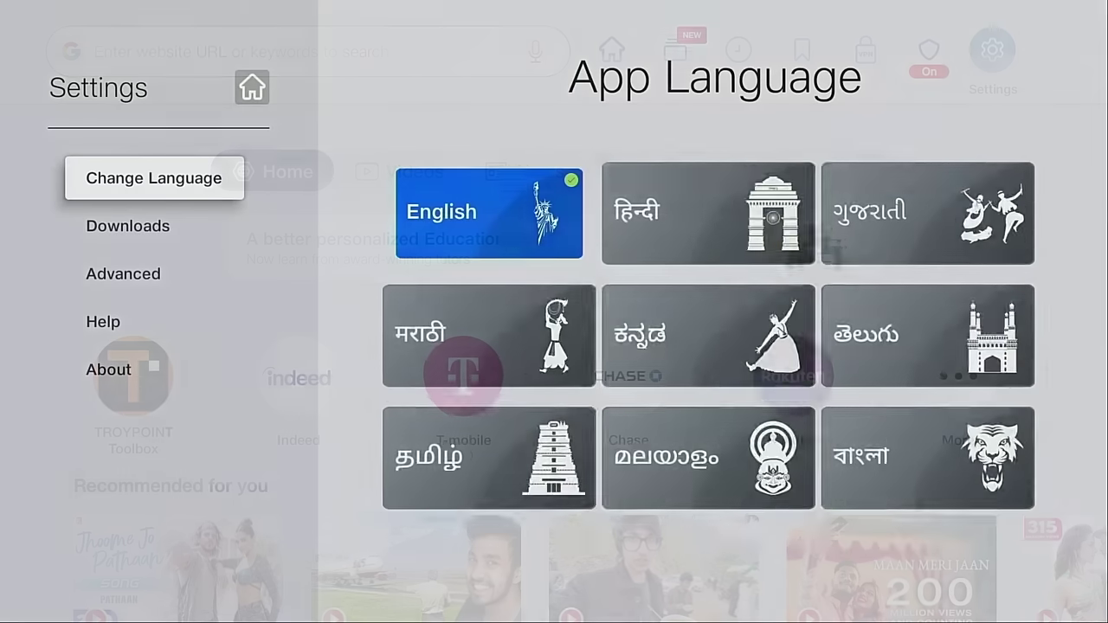
key(Down)
key(Down)
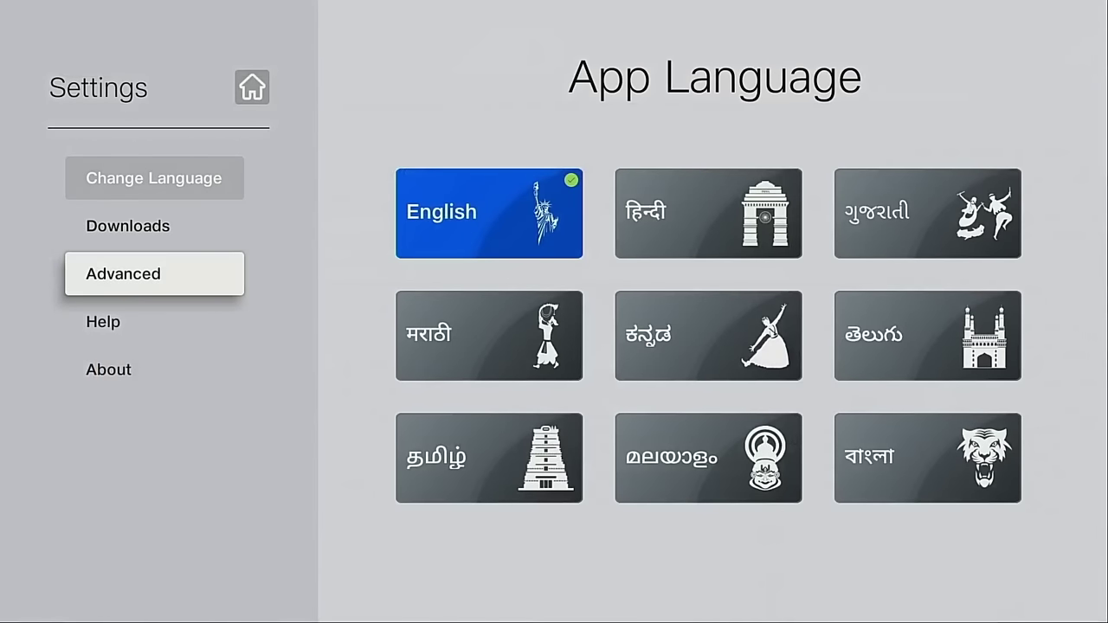
key(Down)
key(Down)
key(Escape)
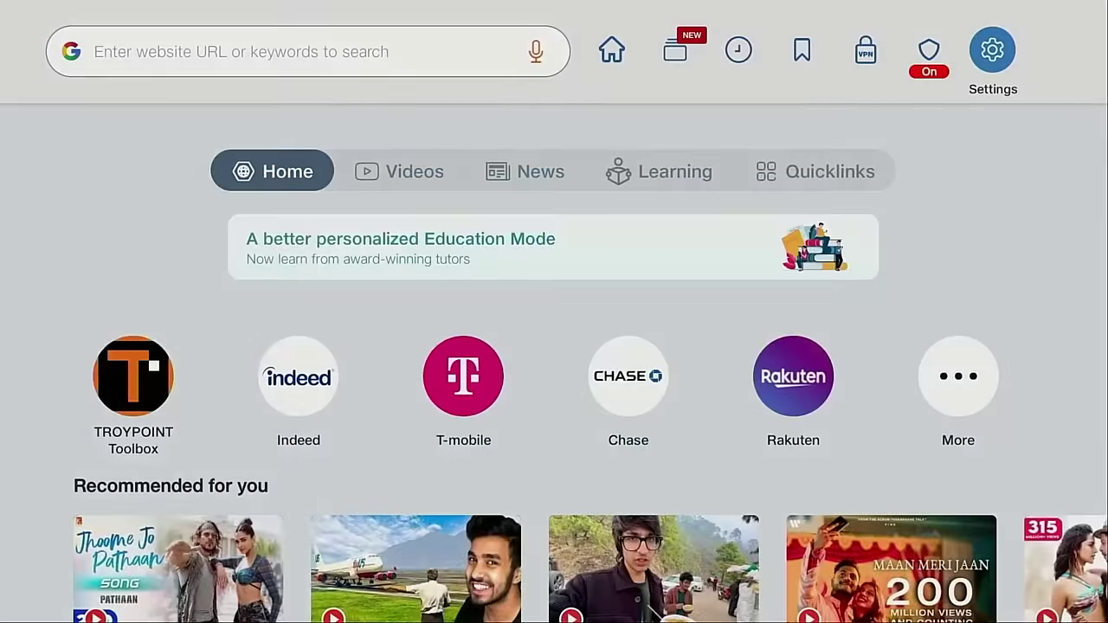
key(Down)
Cycle through the Videos, News, Learning and Quicklinks pages and open the TROYPOINT Toolbox quicklink.
key(Right)
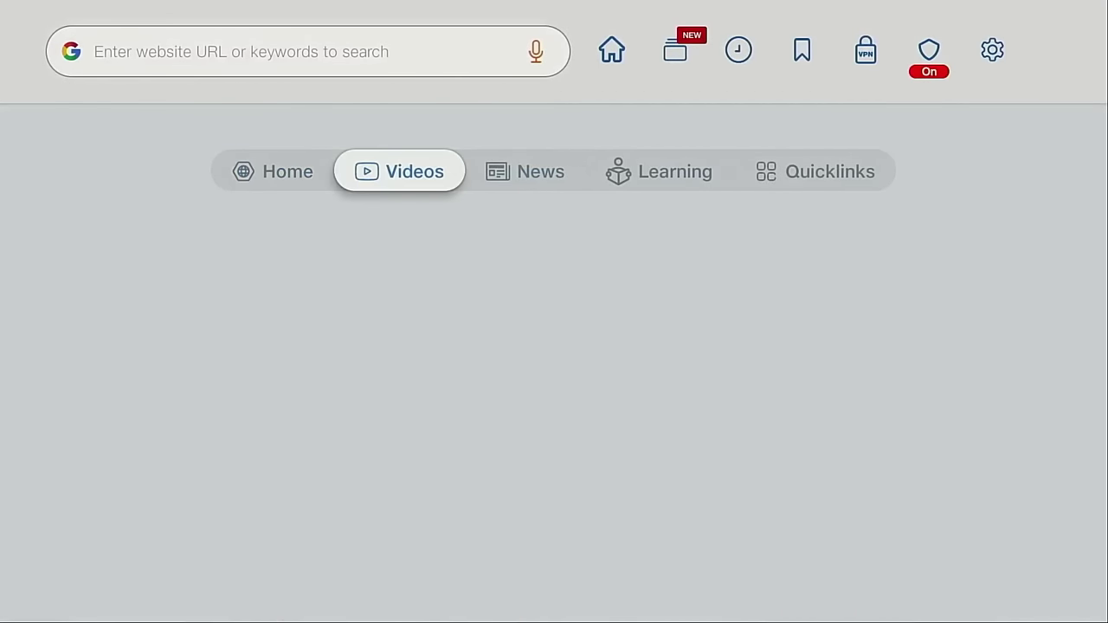
key(Right)
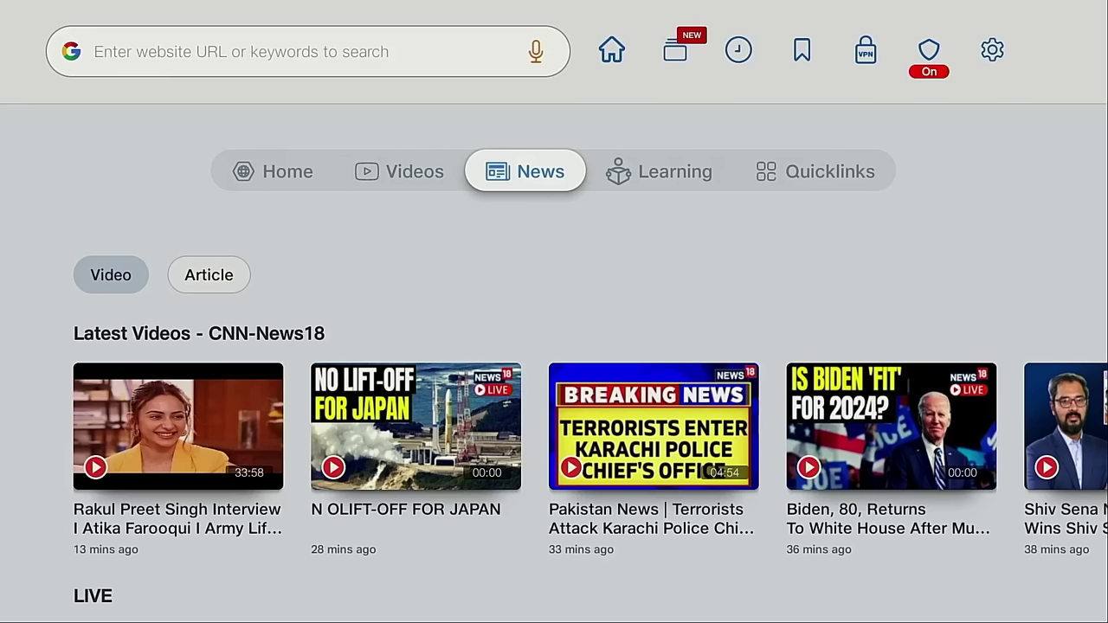
key(Right)
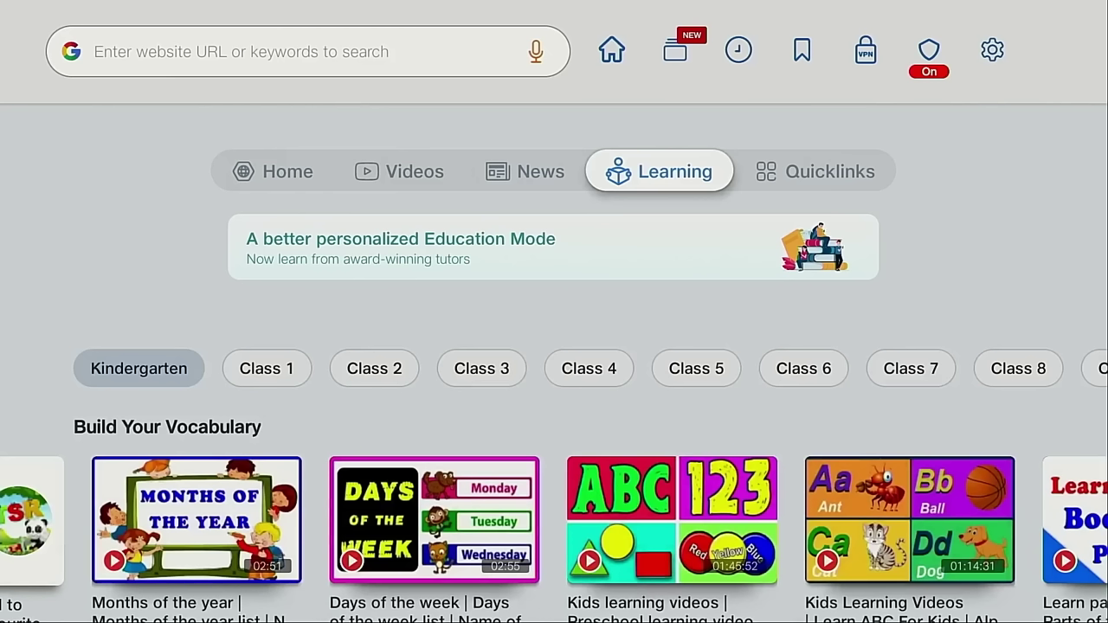
key(Right)
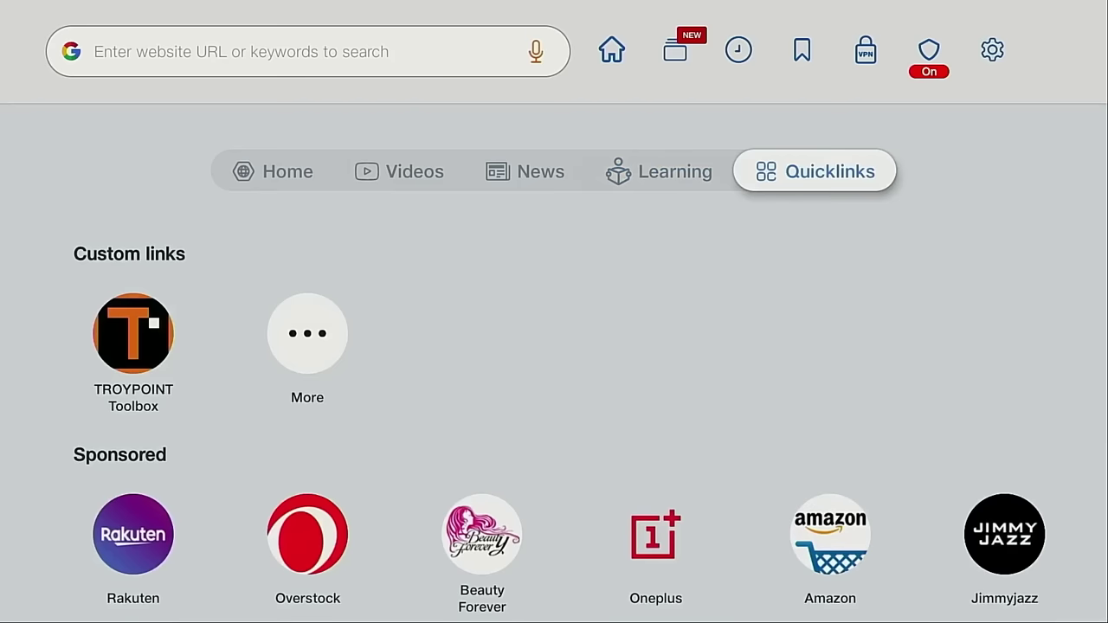
key(Down)
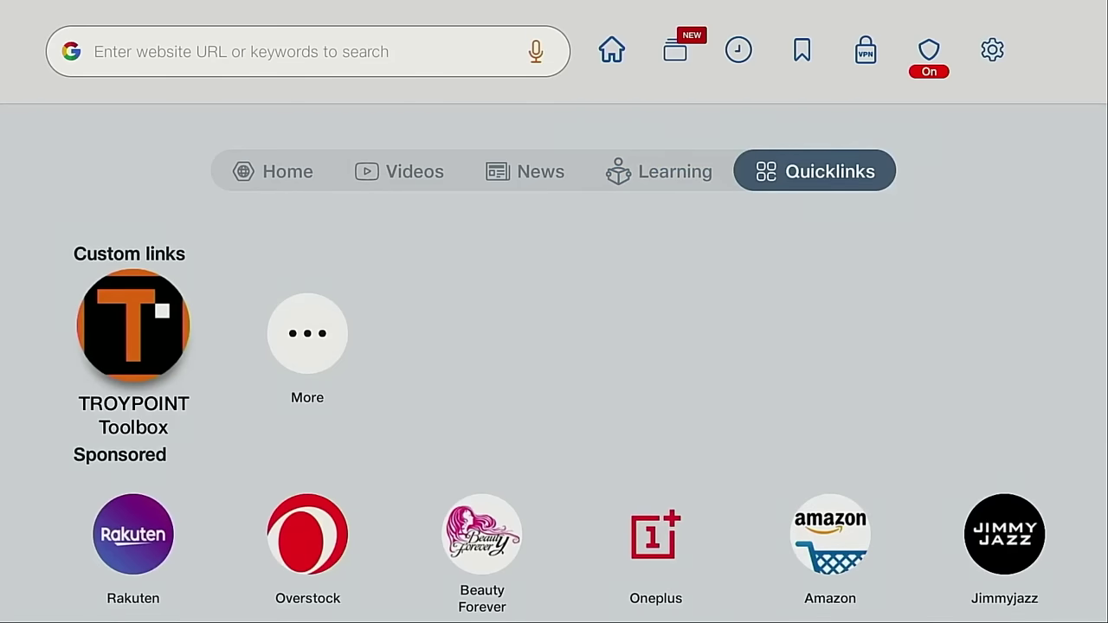
key(Return)
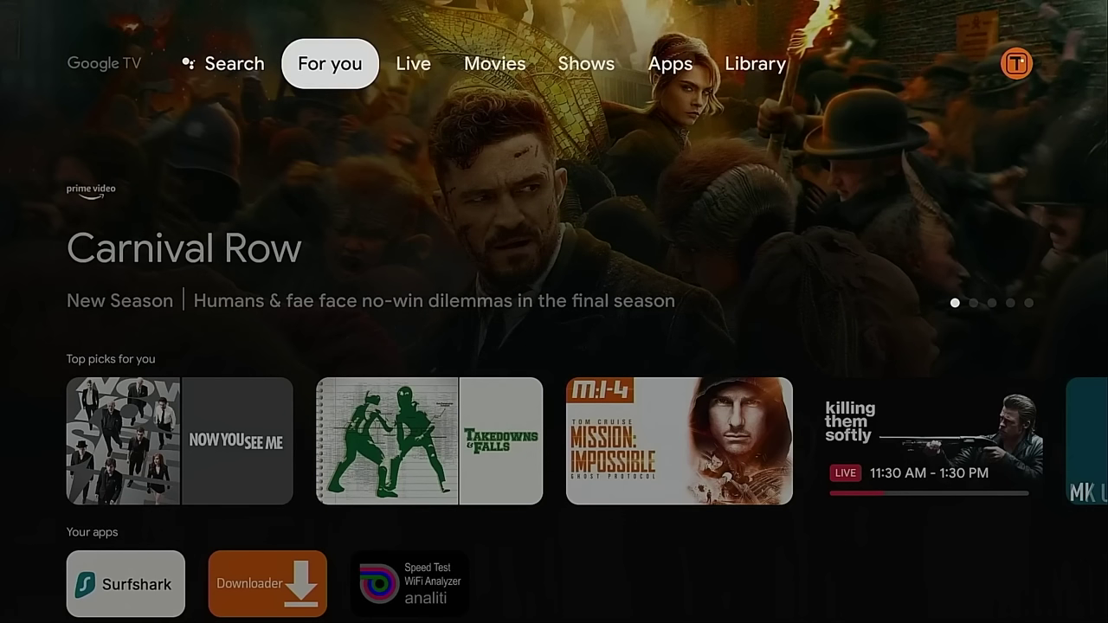
Browse the Google TV top tabs and account panel, then reach the Apps tab's search bar.
key(Right)
key(Right)
key(Right)
key(Right)
key(Right)
key(Right)
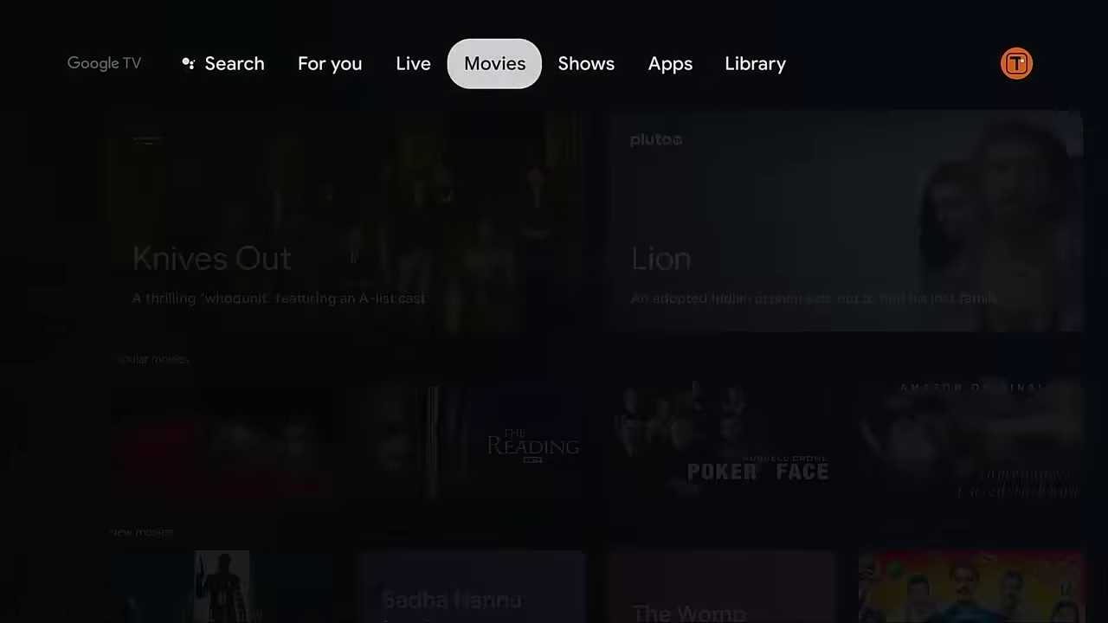
key(Return)
key(Escape)
key(Left)
key(Left)
key(Left)
key(Left)
key(Left)
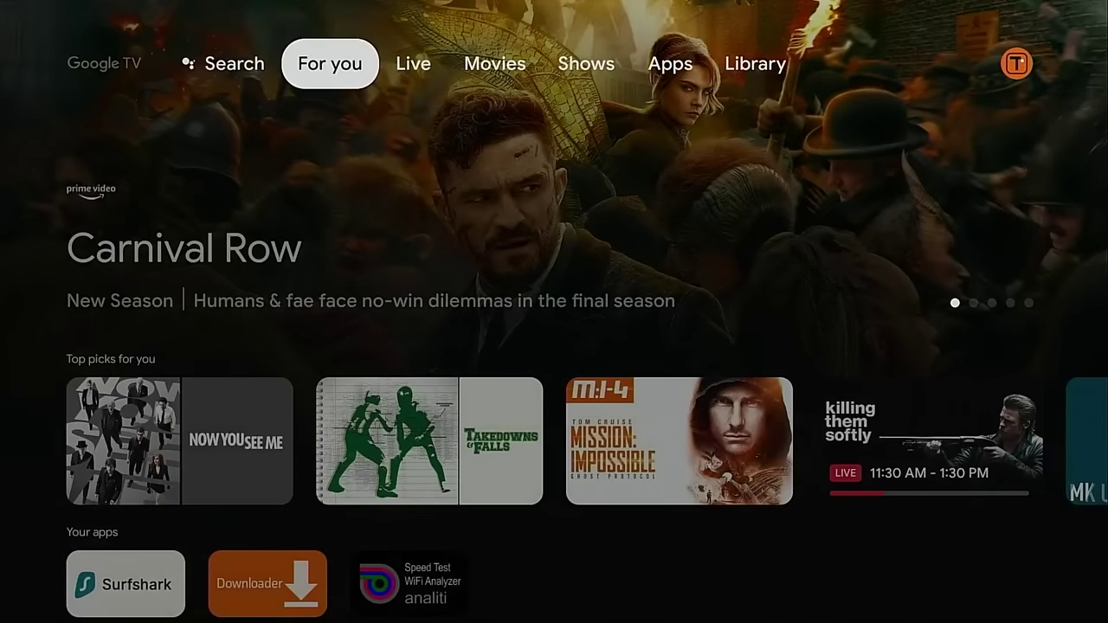
key(Right)
key(Right)
key(Right)
key(Right)
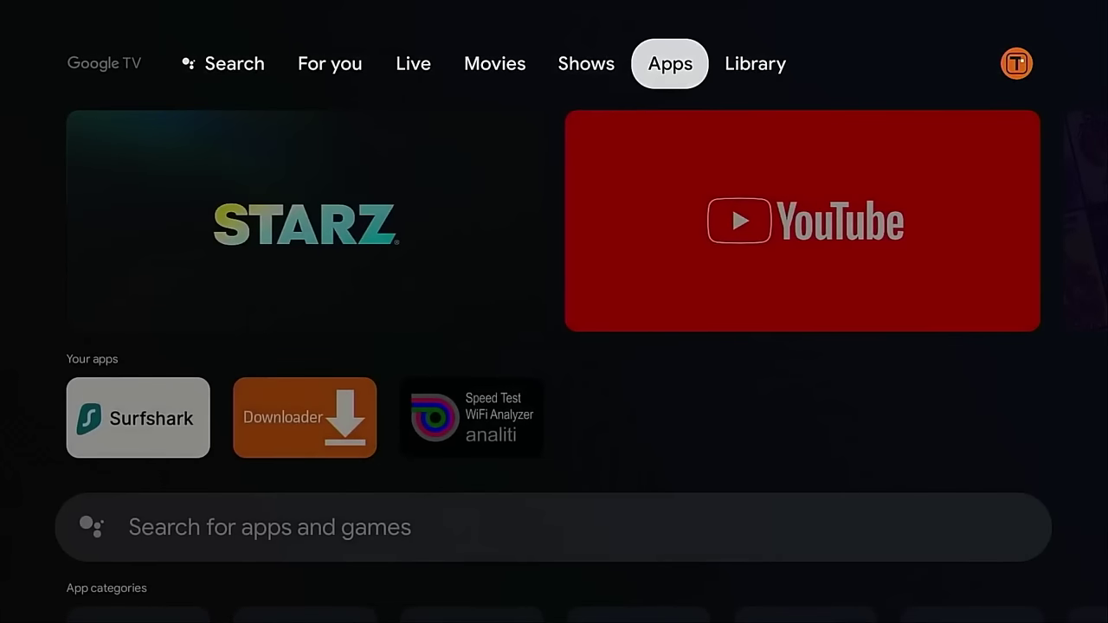
key(Down)
key(Down)
key(Down)
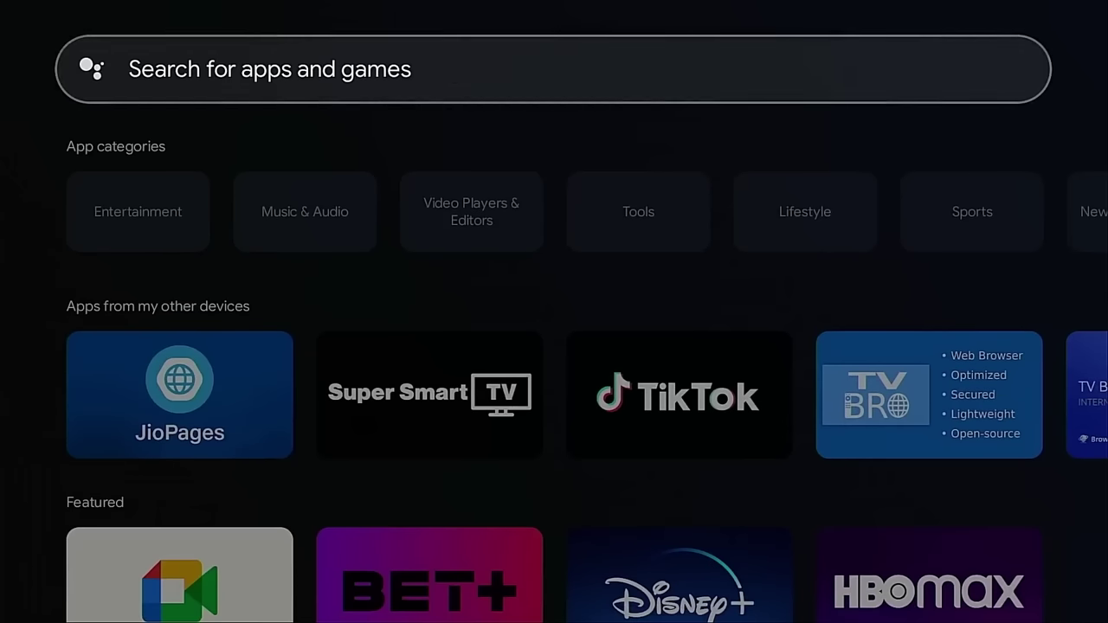
Select the apps search bar, then ask the voice Assistant for Google Play to launch the store.
key(Return)
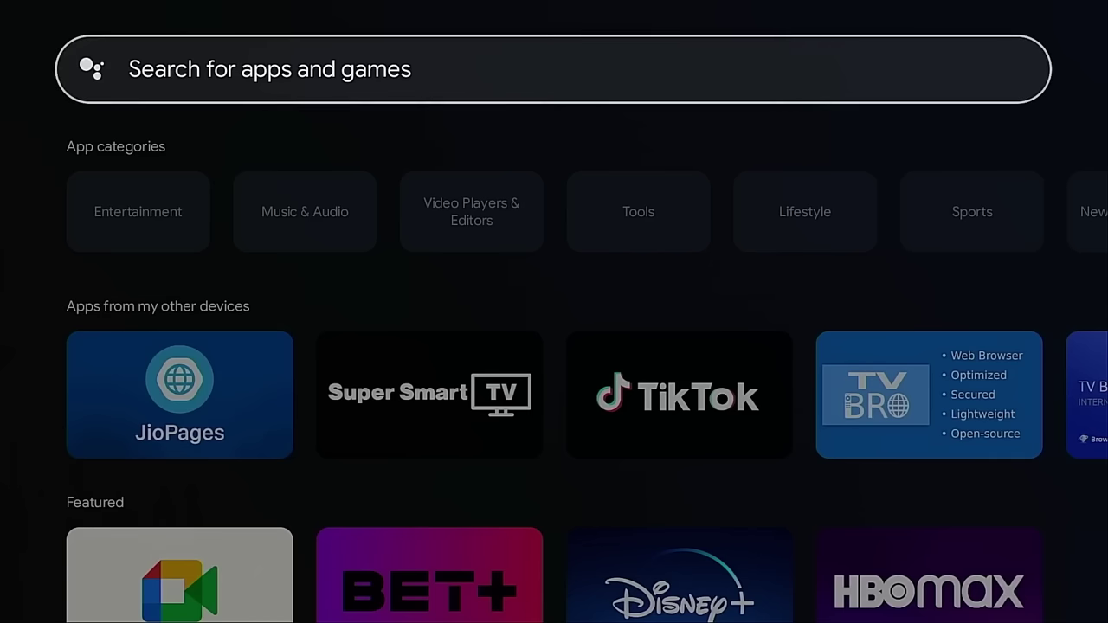
key(Return)
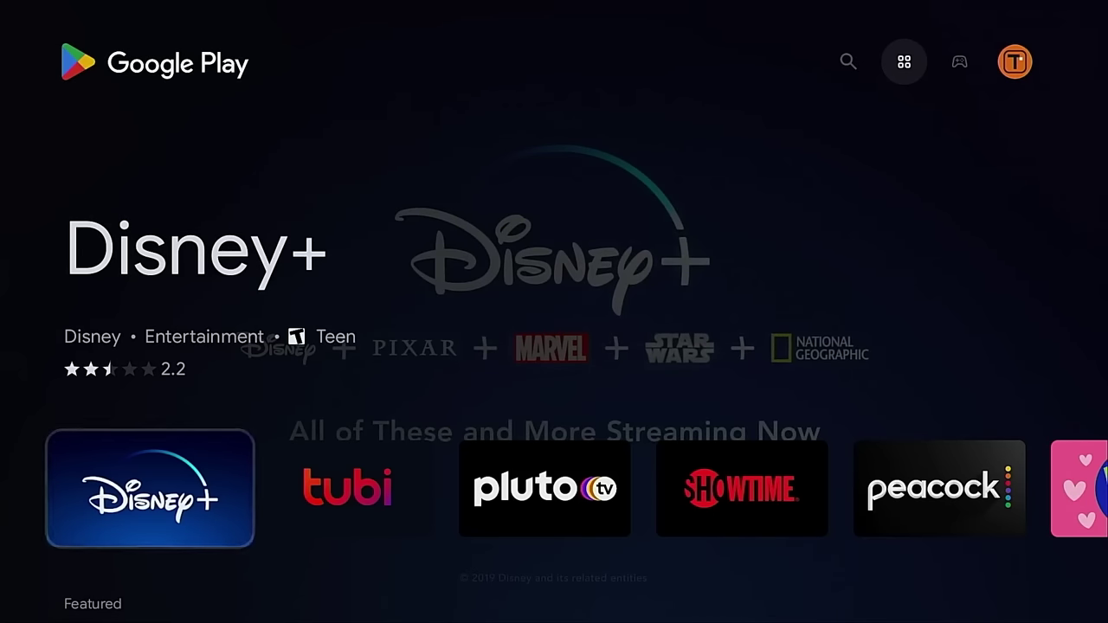
Search the Play Store for 'jio' using the on-screen keyboard.
key(Up)
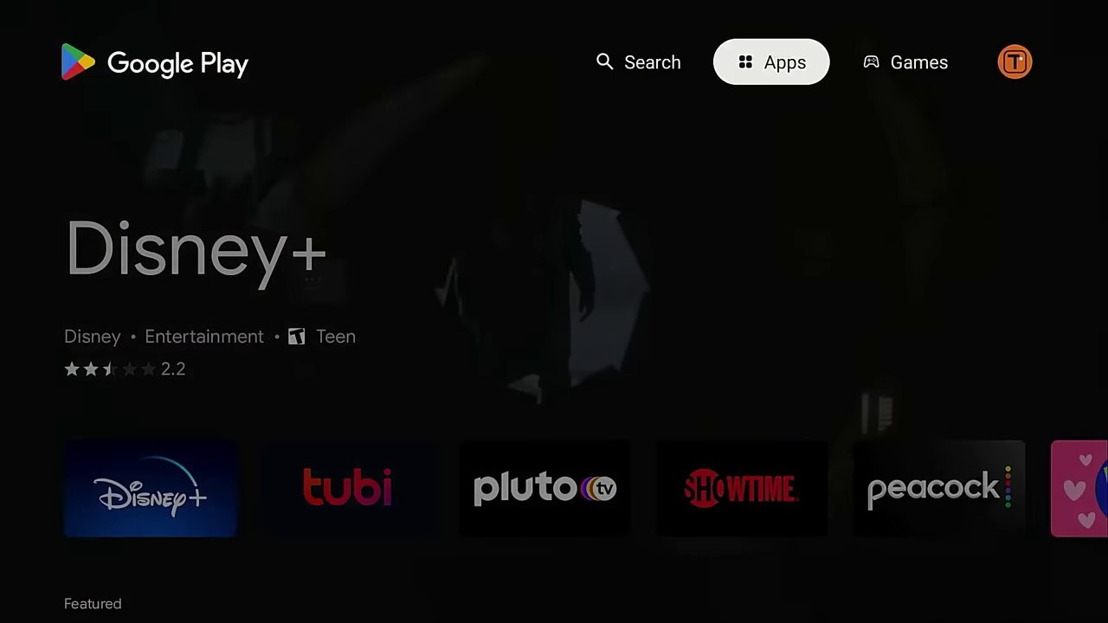
key(Left)
key(Down)
key(Right)
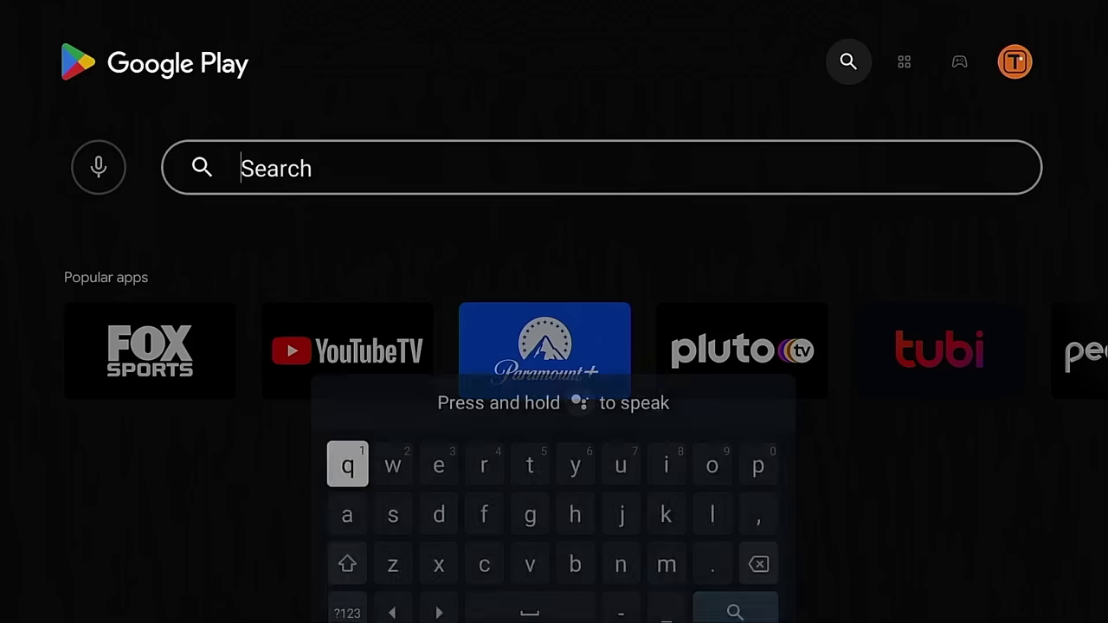
key(Down)
key(Right)
key(Right)
key(Right)
key(Right)
key(Right)
key(Right)
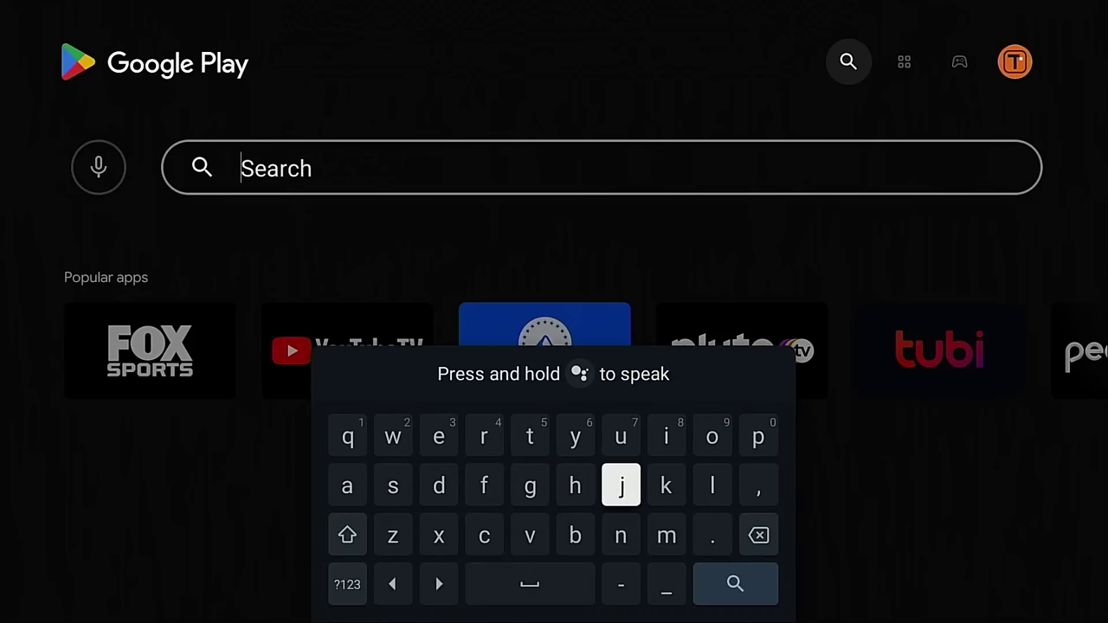
key(Return)
key(Up)
key(Return)
key(Right)
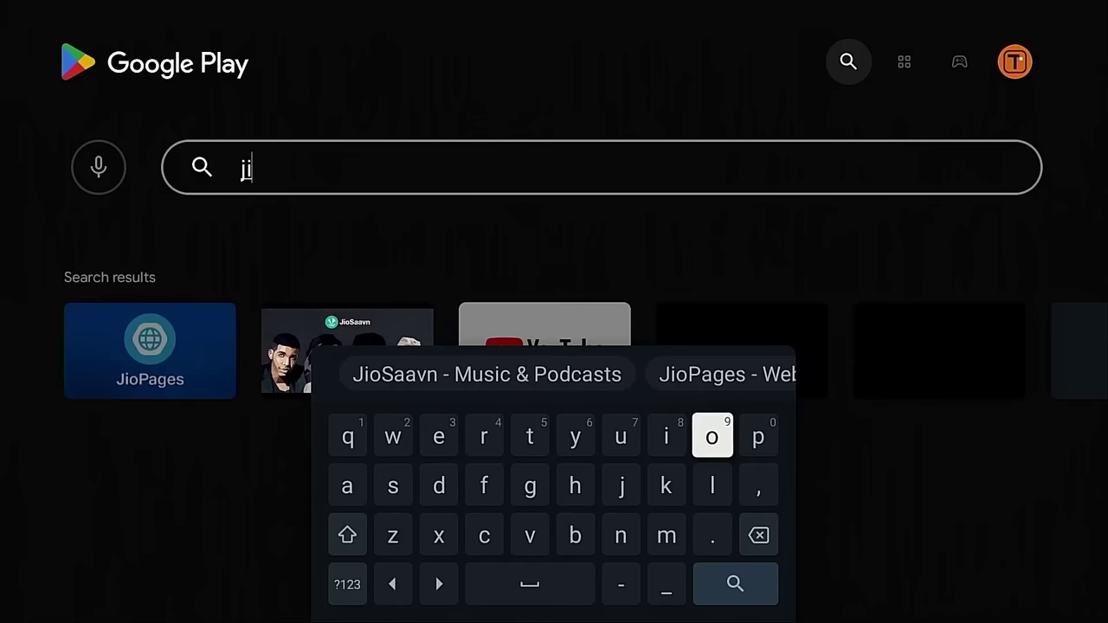
key(Return)
Open the JioPages result and install it.
key(Escape)
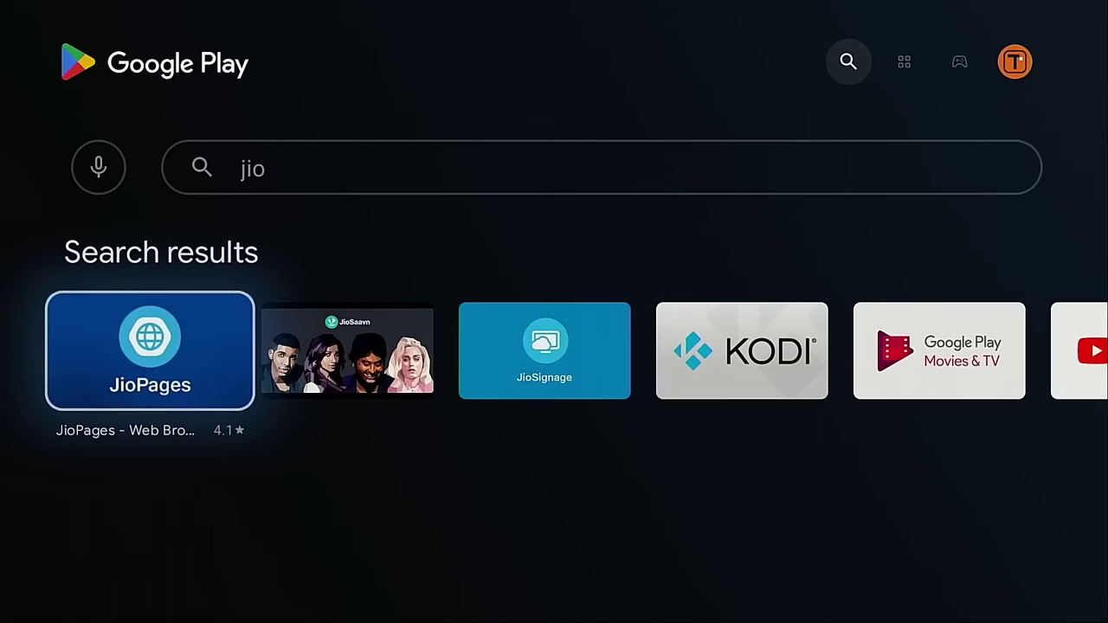
key(Return)
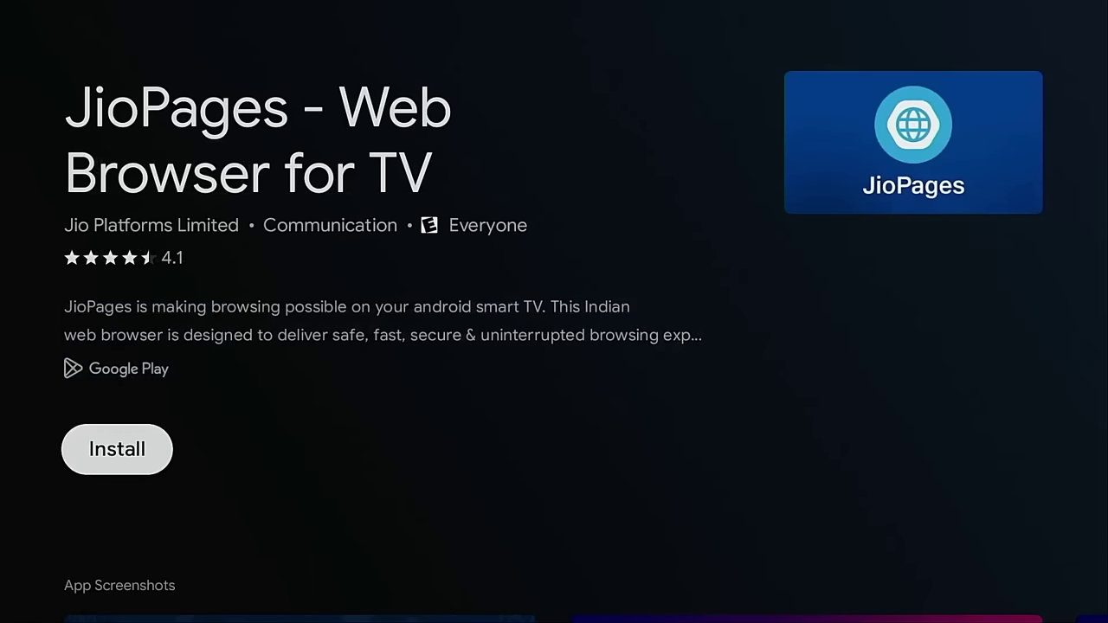
key(Return)
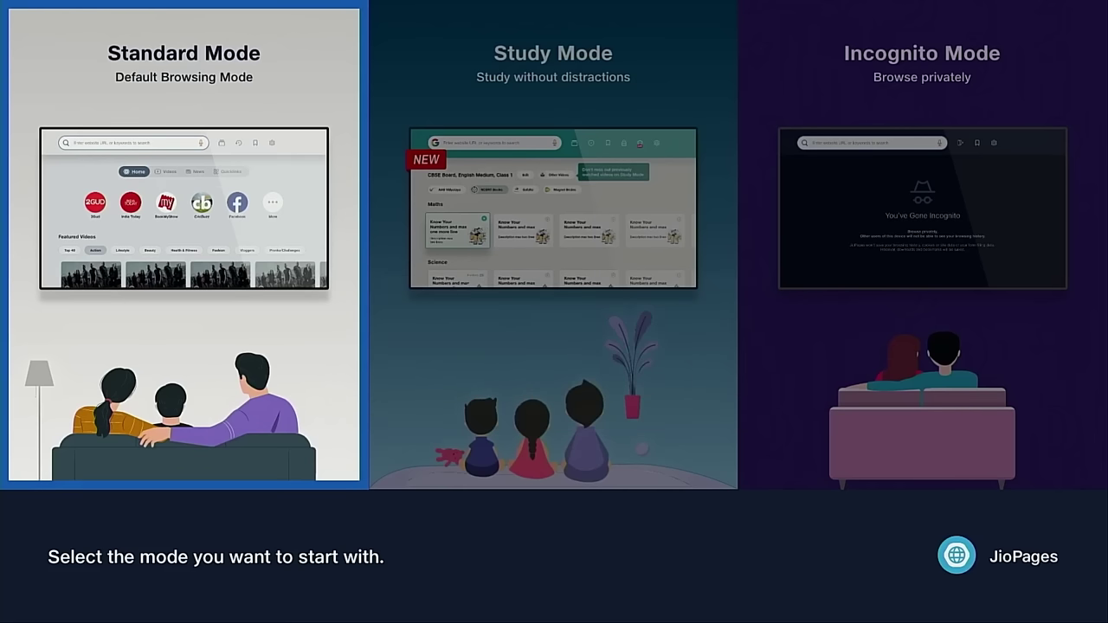
Preview Study and Incognito modes, start in Standard Mode, and skip the Education Mode tour.
click(554, 242)
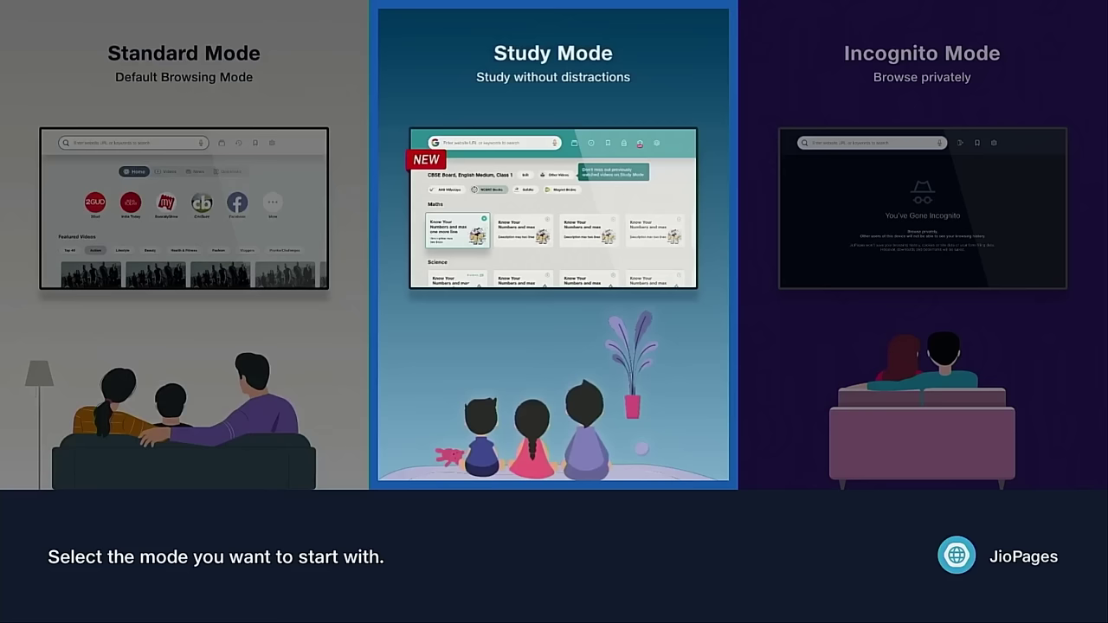
click(922, 242)
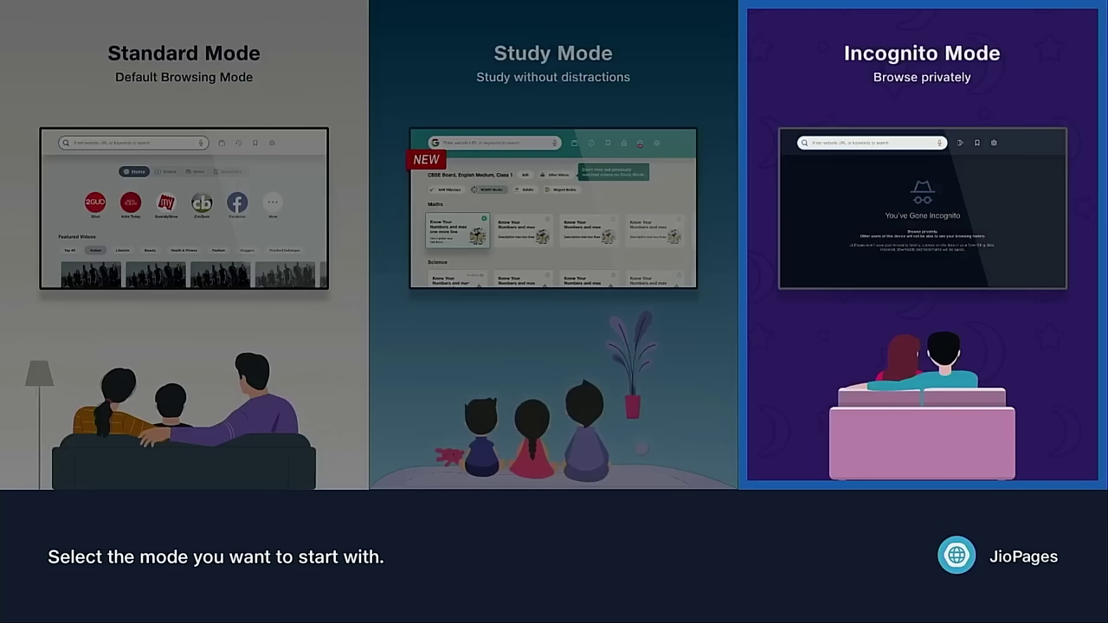
click(184, 243)
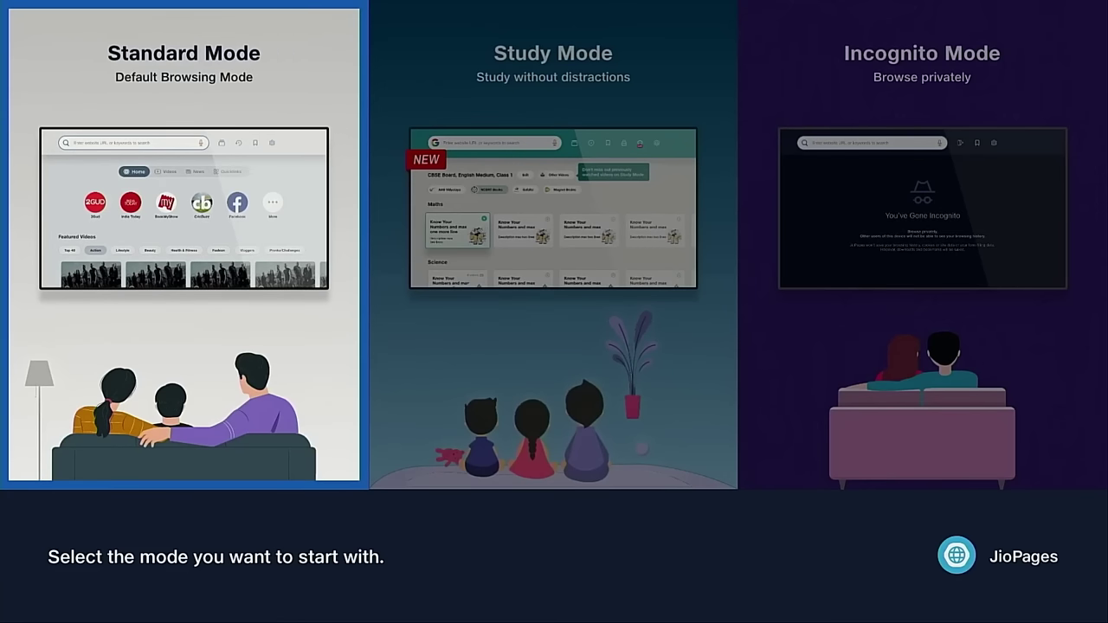
key(Return)
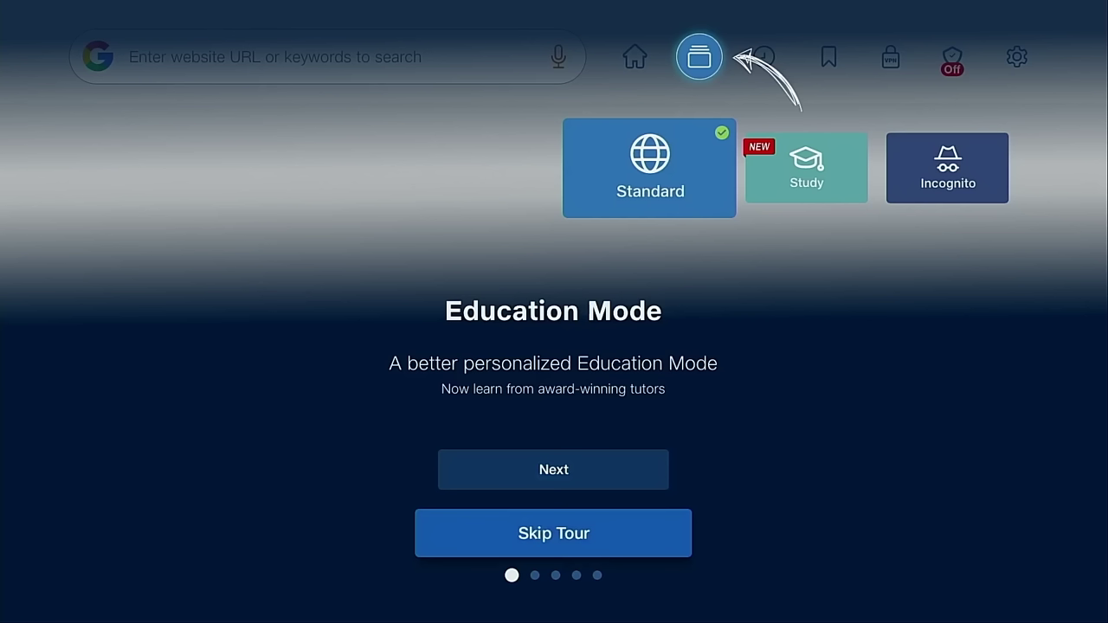
key(Return)
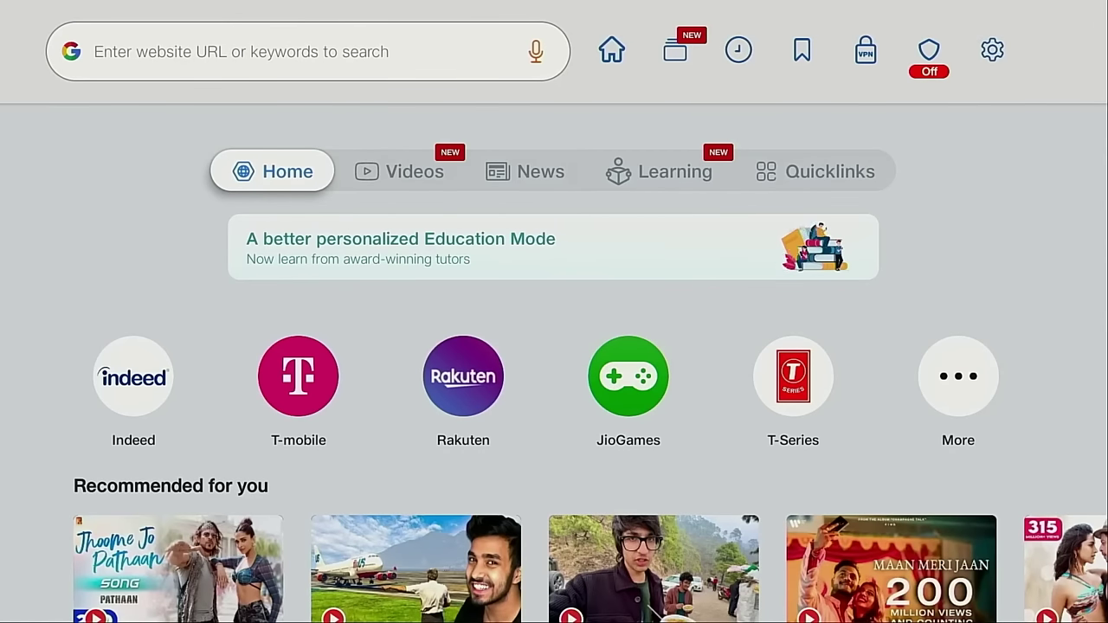
key(Down)
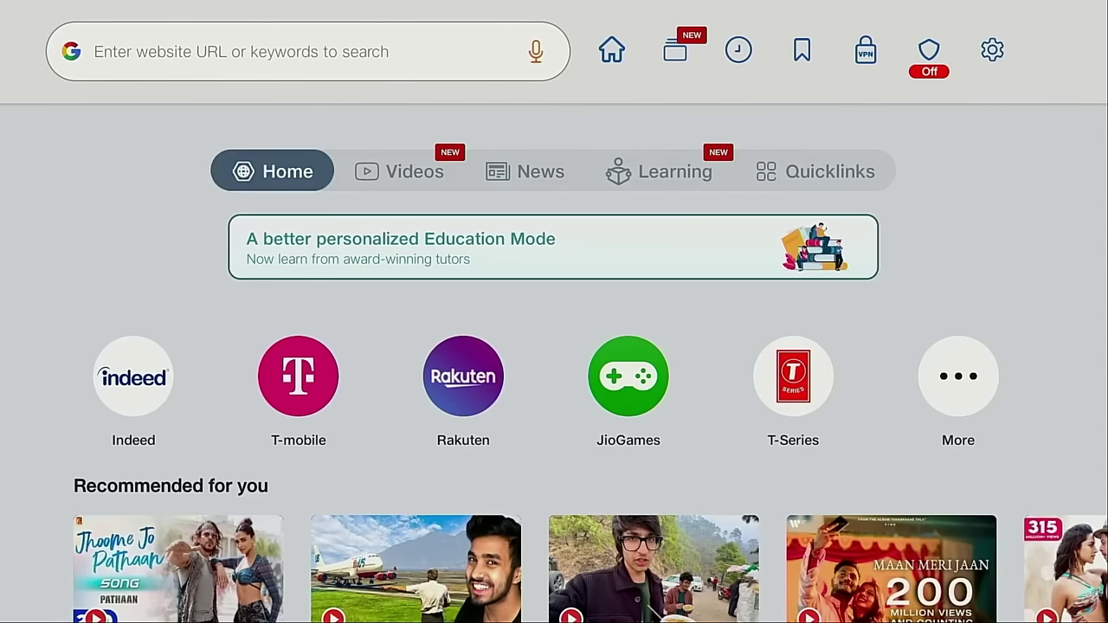
key(Down)
key(Down)
key(Down)
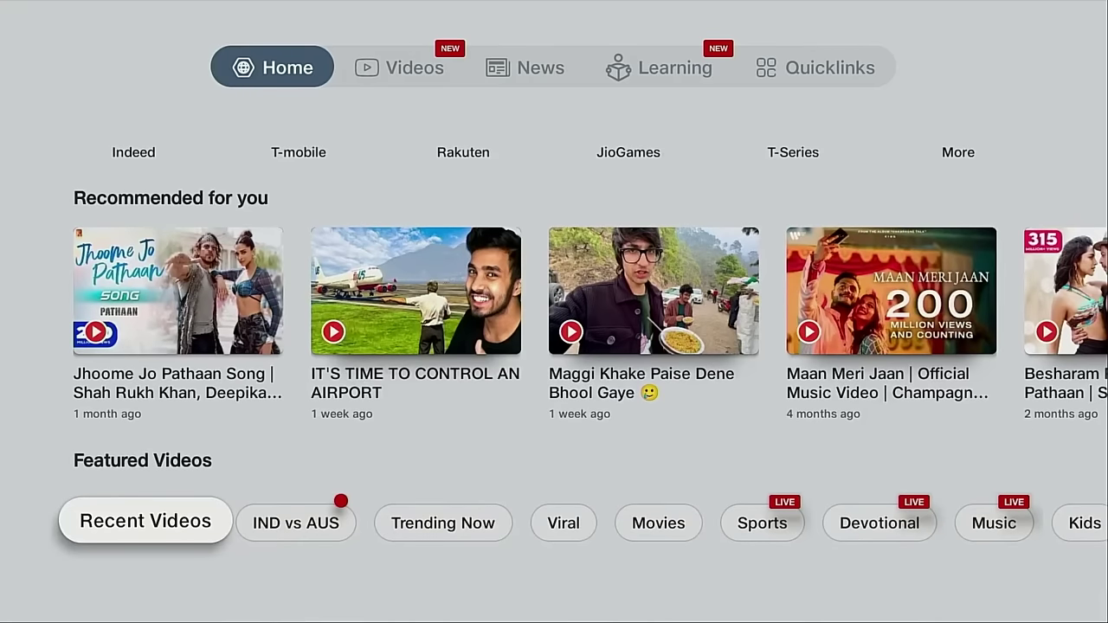
key(Up)
key(Up)
key(Up)
key(Up)
key(Up)
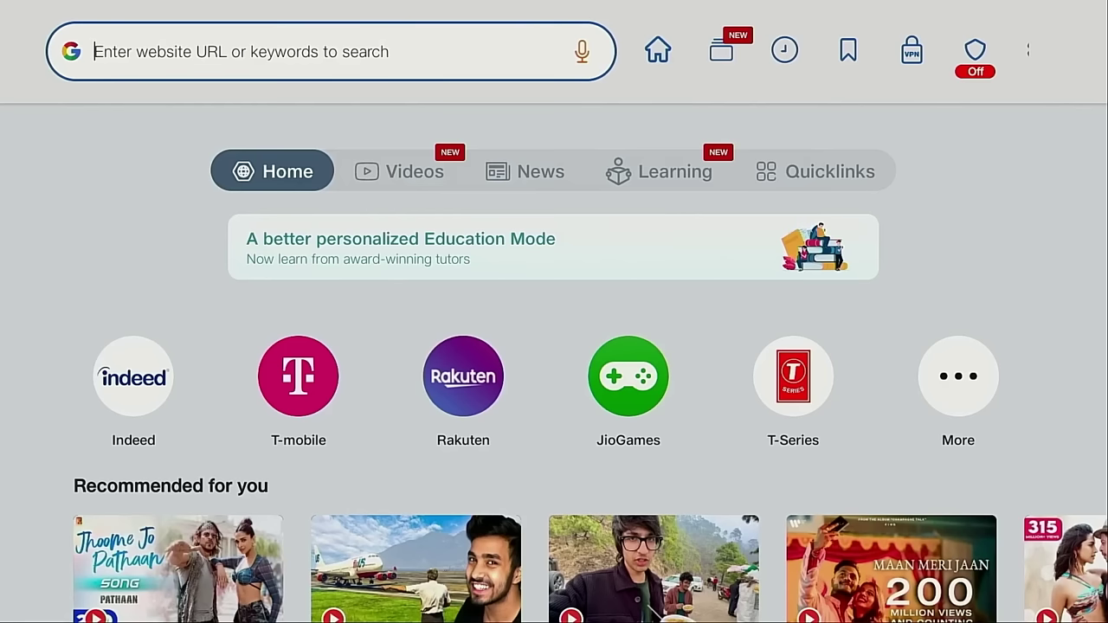
key(Return)
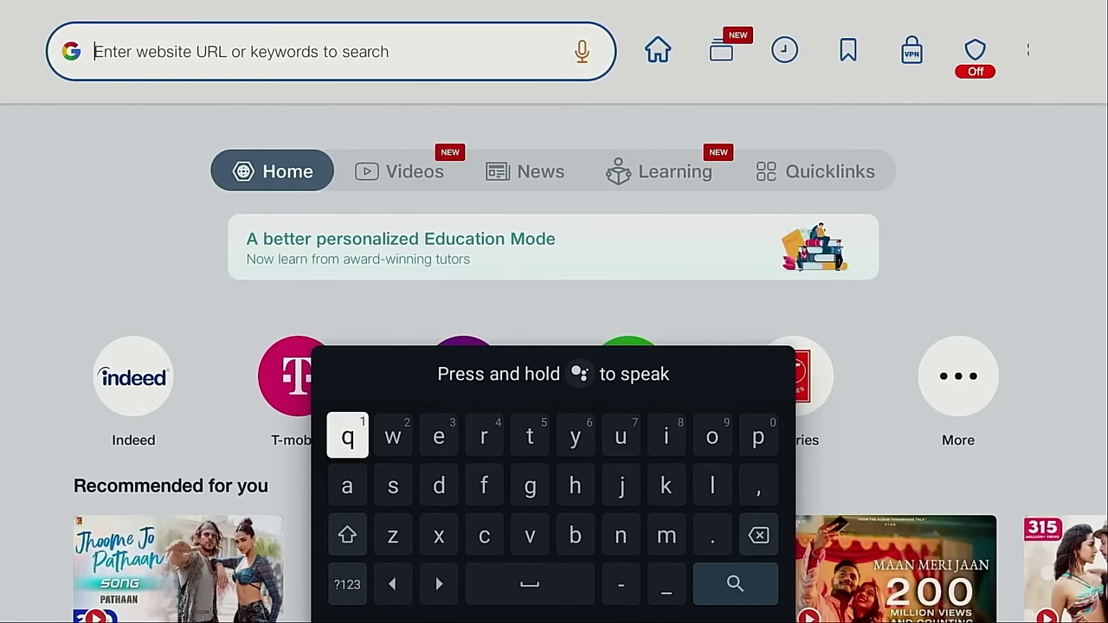
key(Escape)
key(Right)
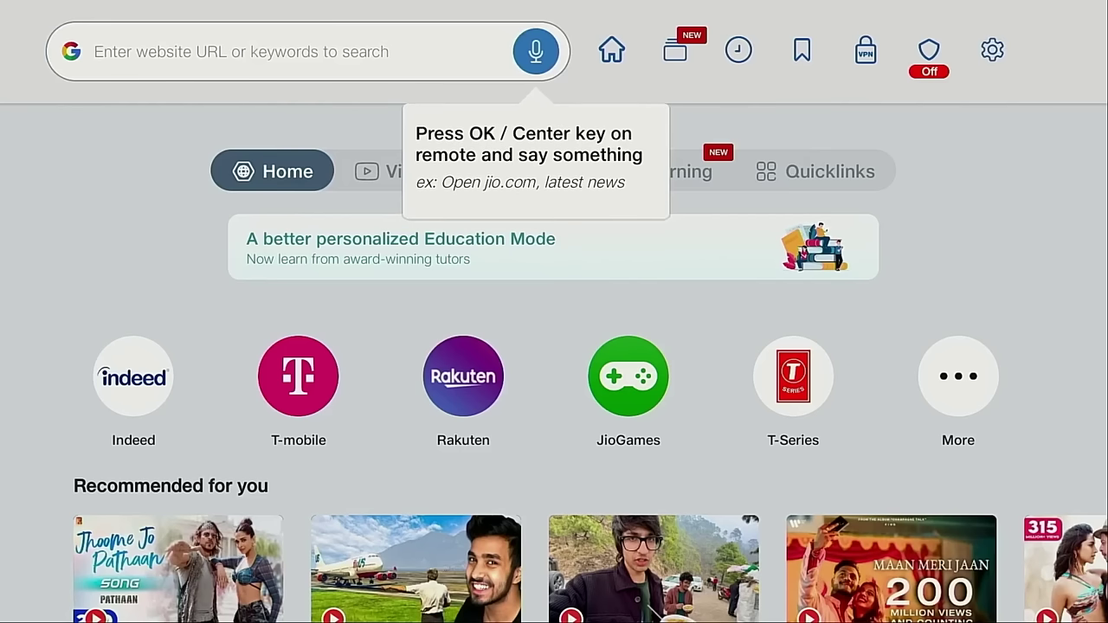
Move past the Home, Mode, History, Bookmarks and VPN icons and open the shield's Secure Browsing prompt.
key(Right)
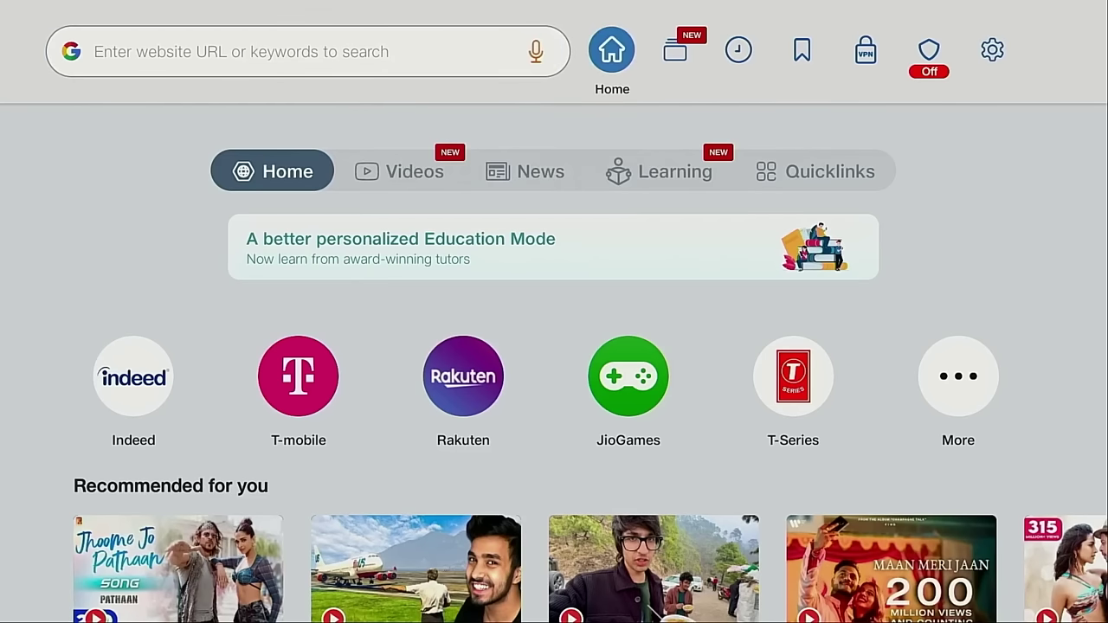
key(Right)
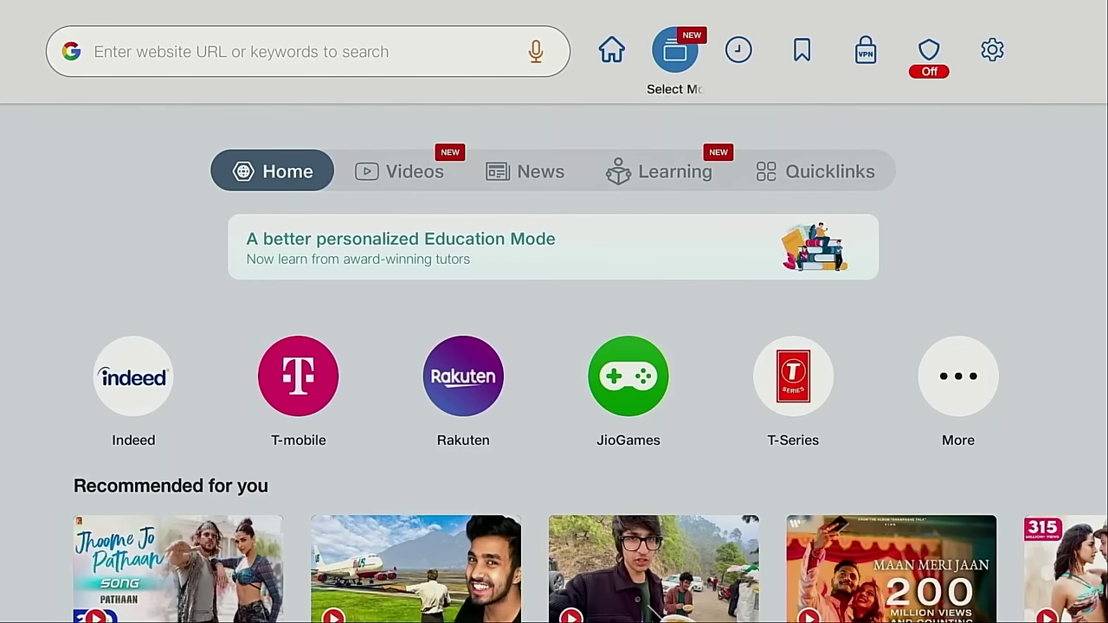
key(Right)
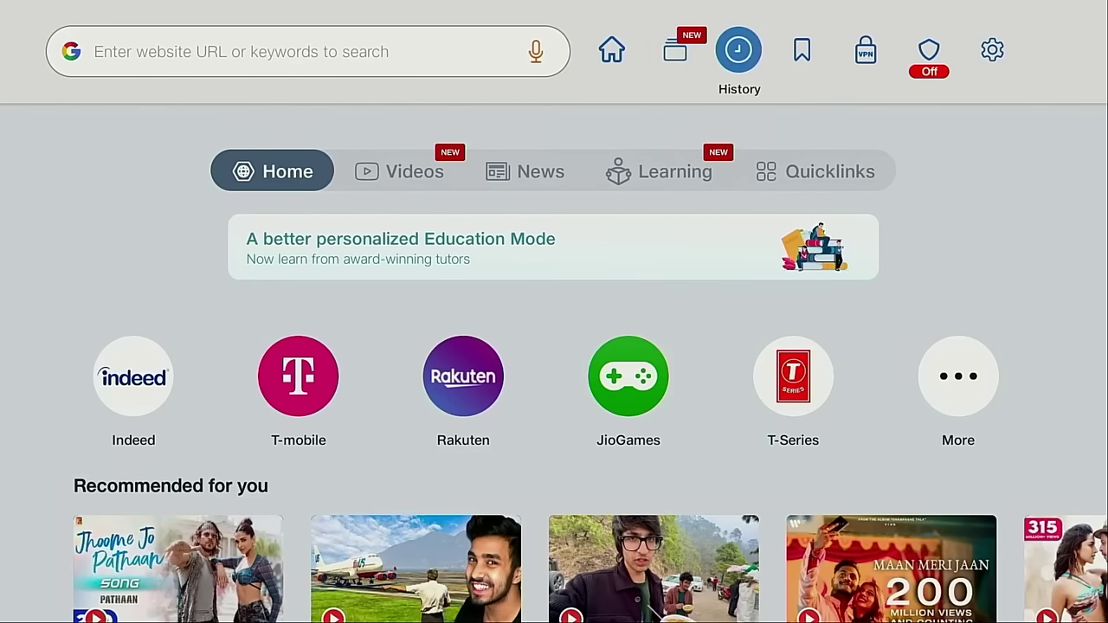
key(Right)
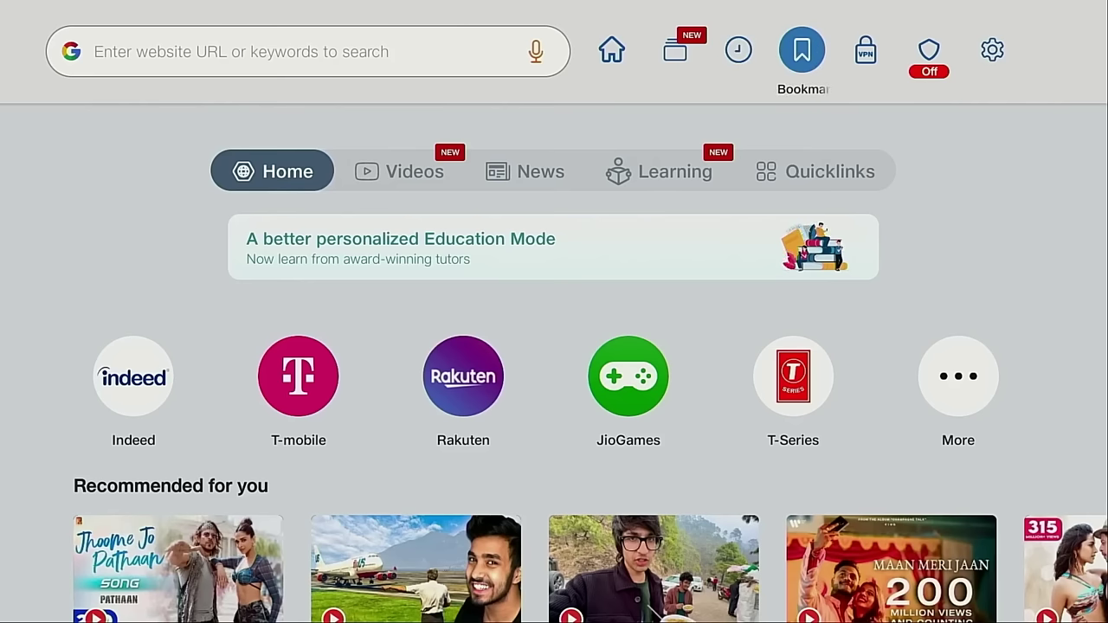
key(Right)
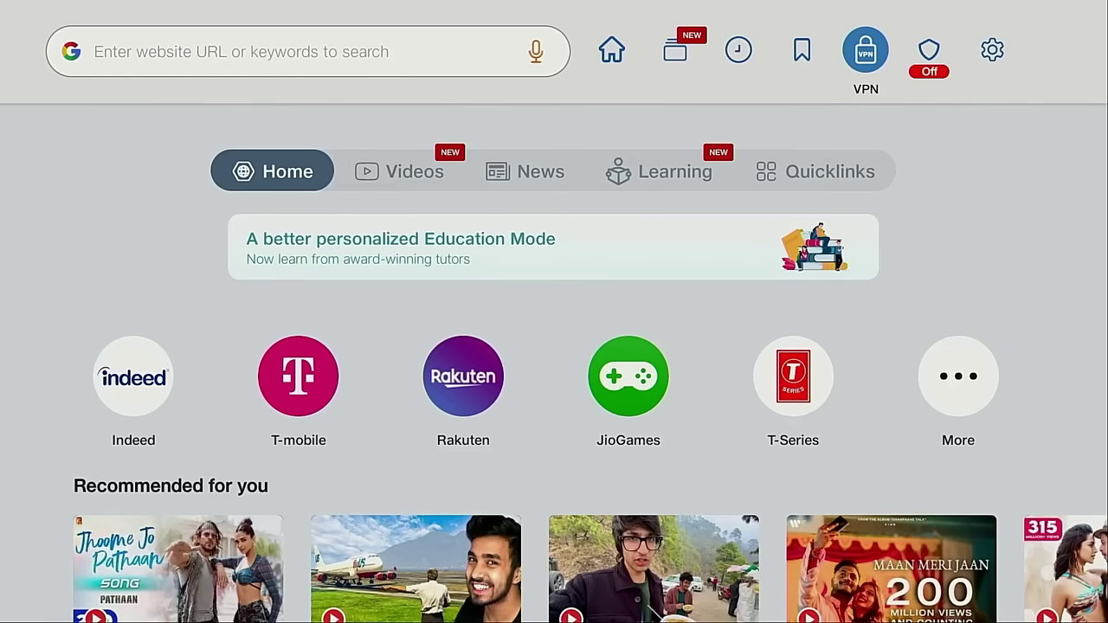
key(Right)
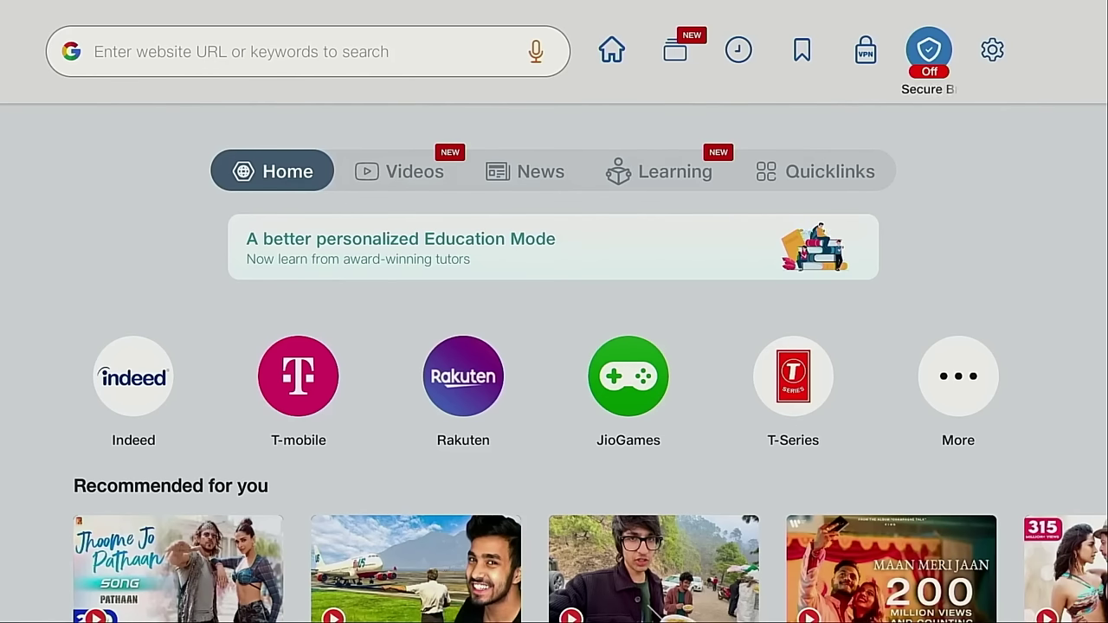
key(Return)
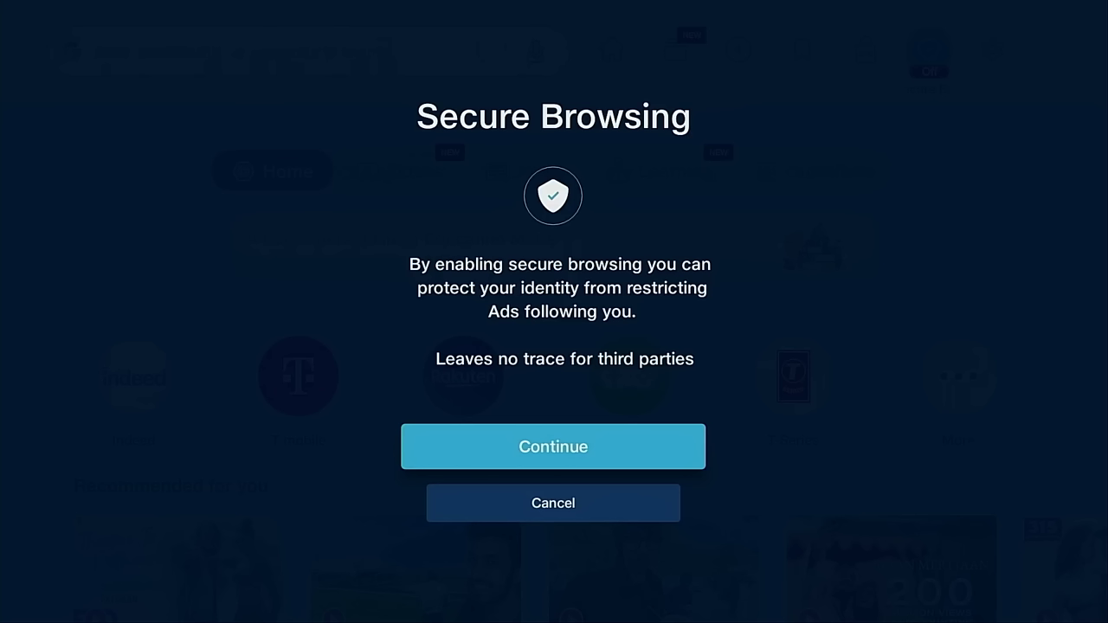
Confirm Secure Browsing with Continue, then move to the Settings gear for App Language.
key(Return)
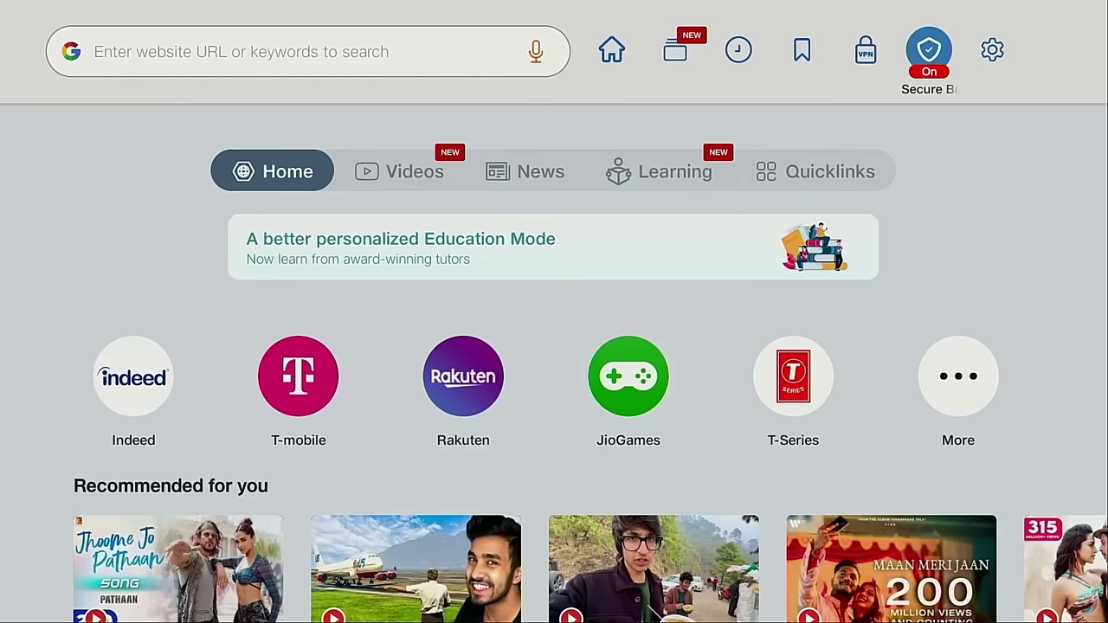
key(Right)
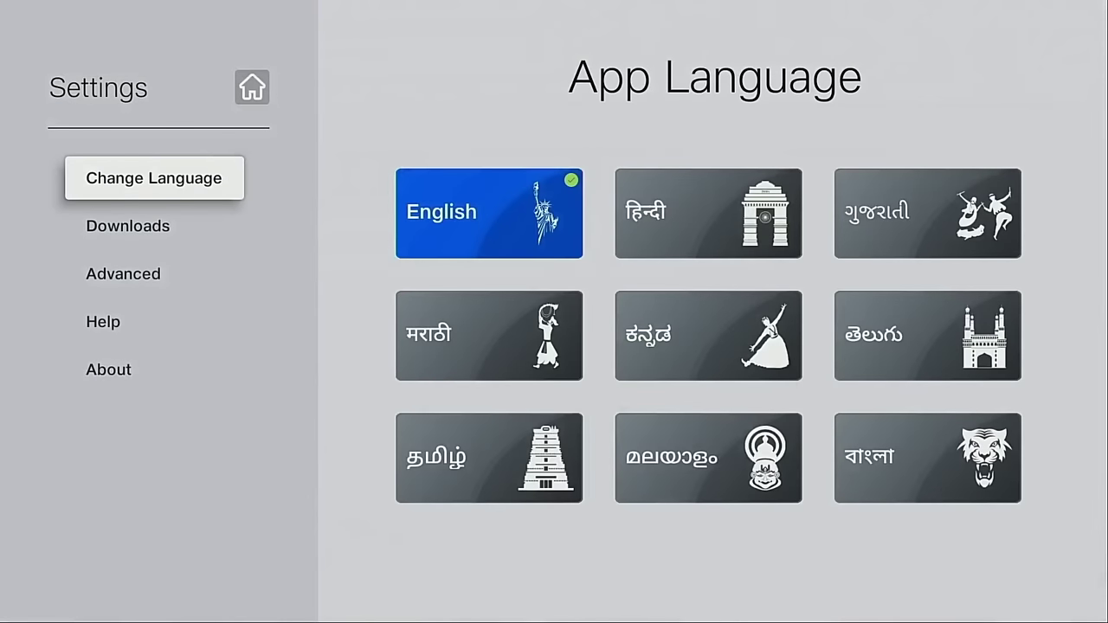
Open the Downloads settings section, then the Advanced settings list.
key(Down)
key(Return)
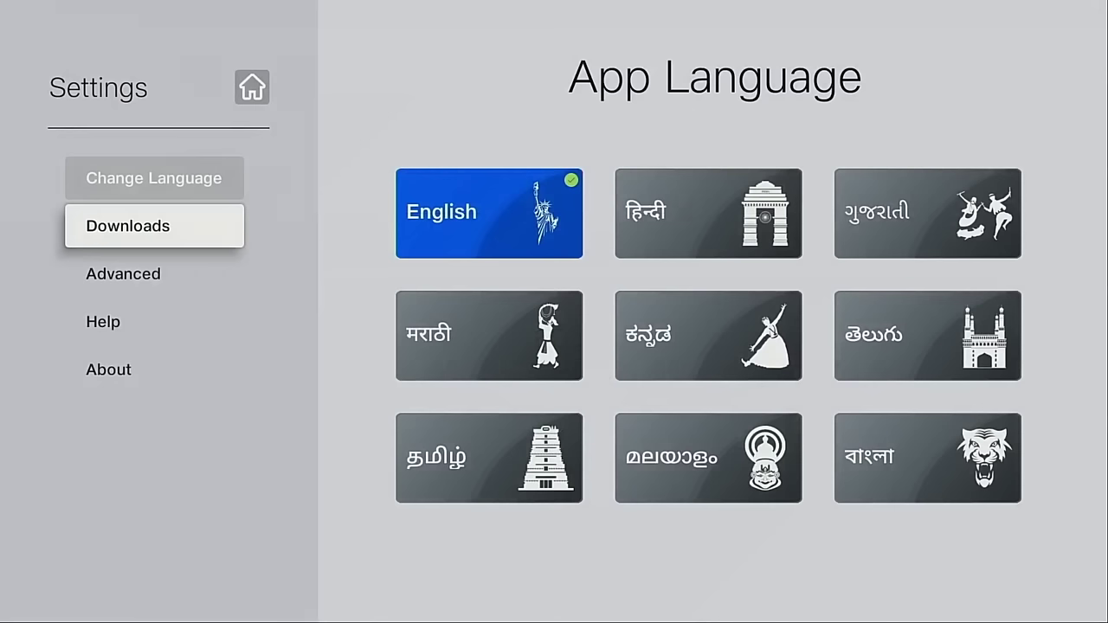
key(Down)
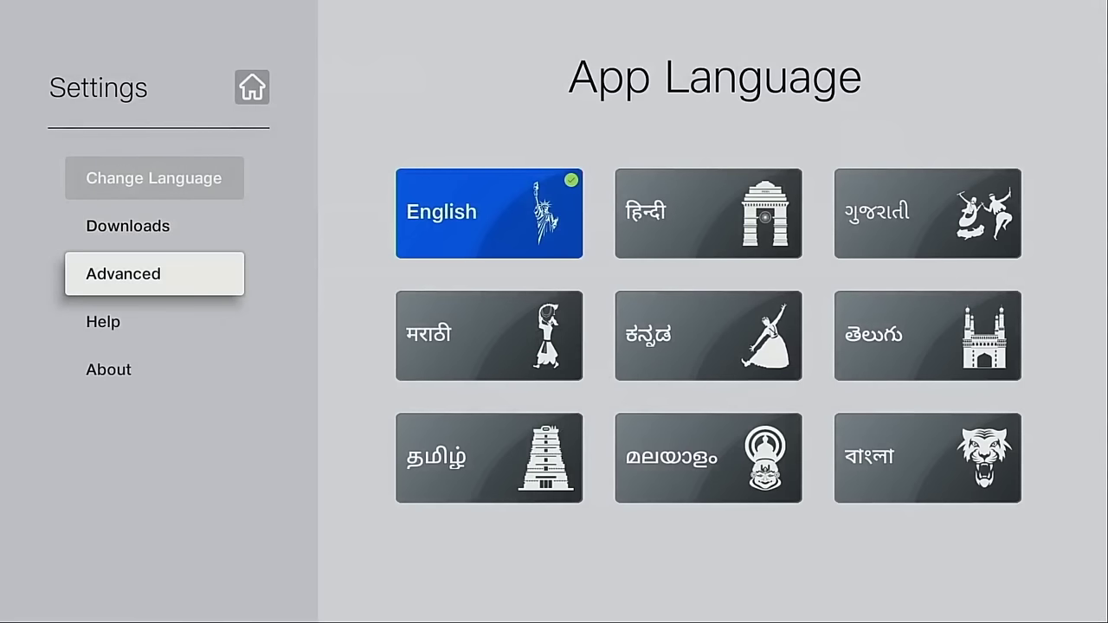
key(Return)
Scroll the Advanced list down to Downloads, then back out of Settings to the home page.
key(Down)
key(Down)
key(Down)
key(Down)
key(Down)
key(Down)
key(Down)
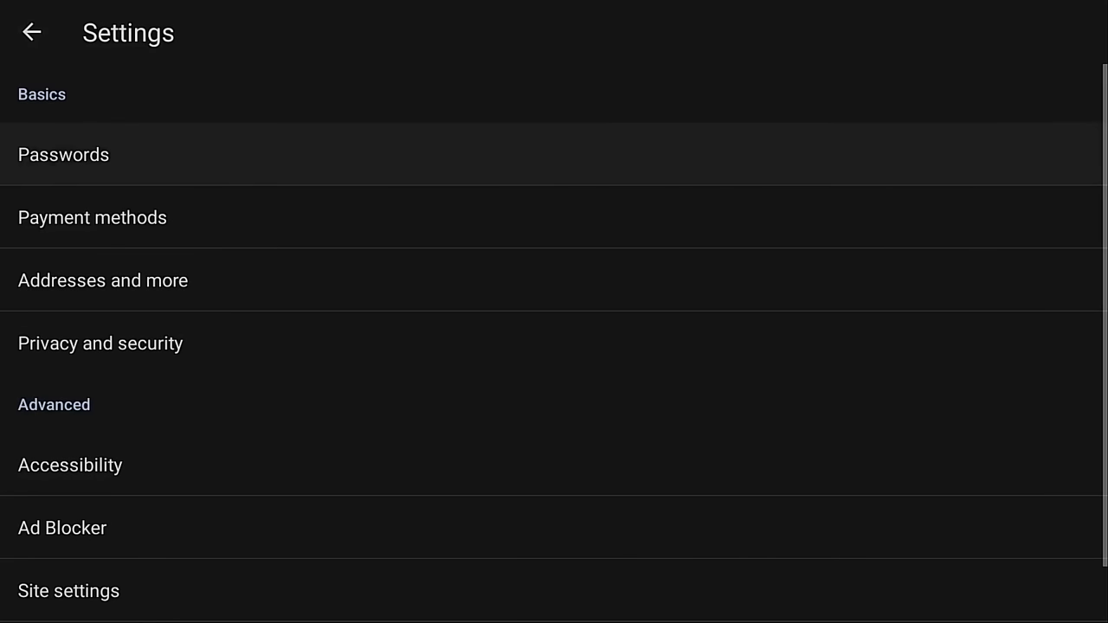
key(Down)
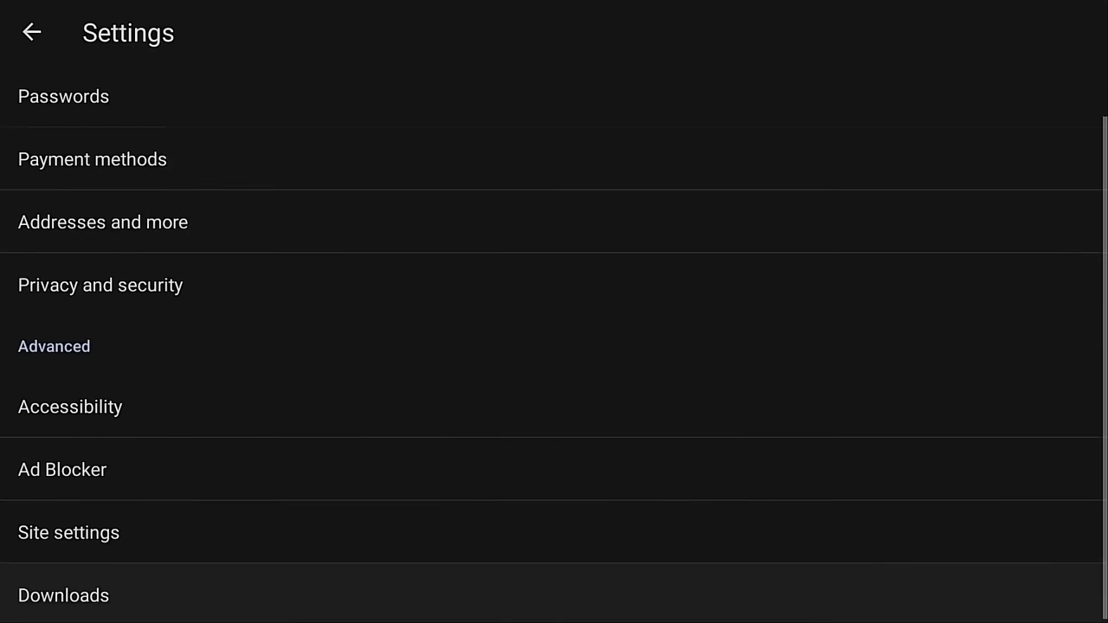
key(Escape)
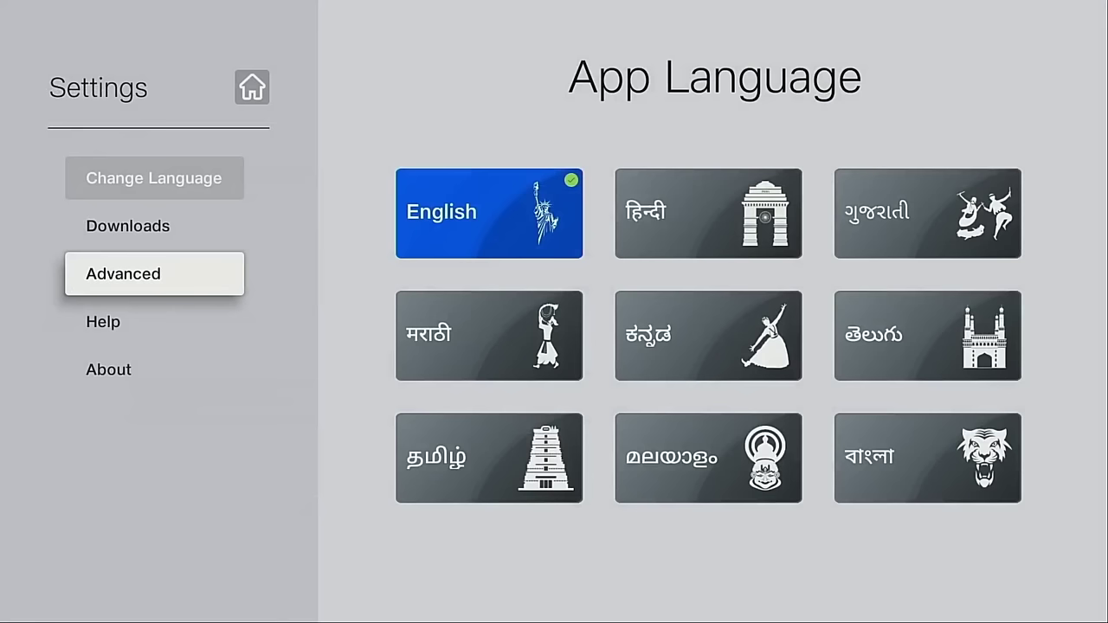
key(Down)
key(Down)
key(Up)
key(Up)
key(Up)
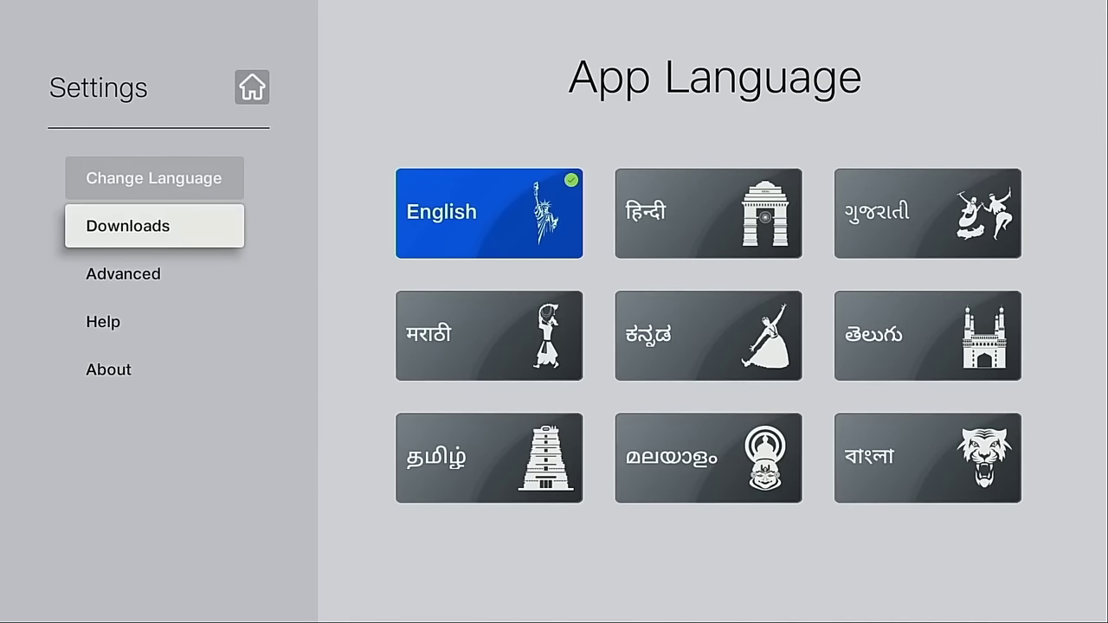
key(Escape)
key(Down)
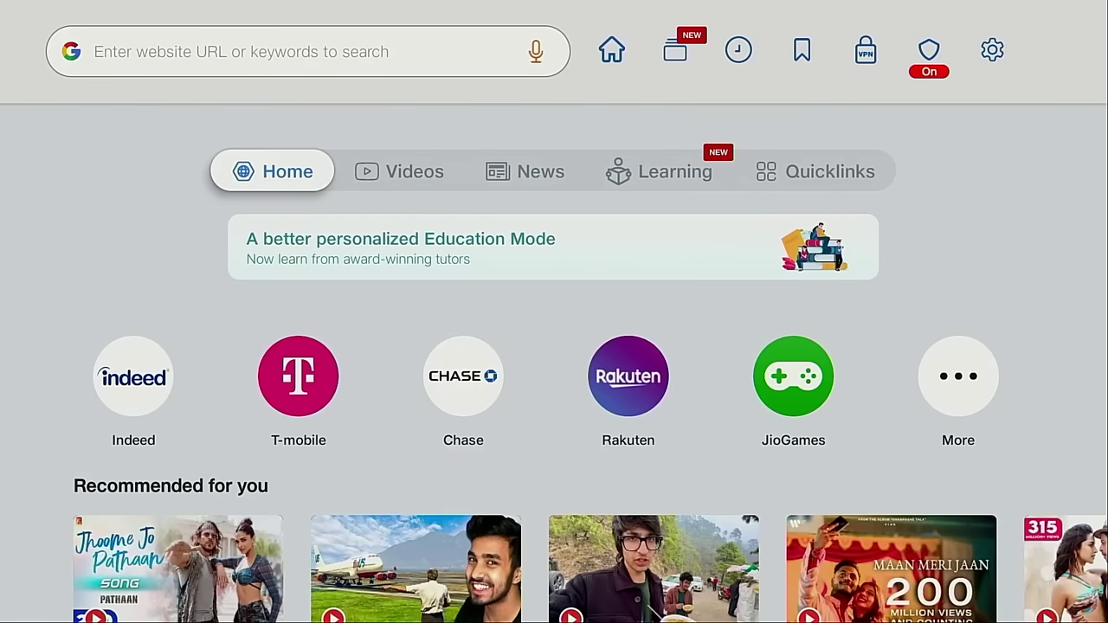
Move past Videos and News to Quicklinks, browse the sponsored tiles, then go up to the address bar.
key(Right)
key(Right)
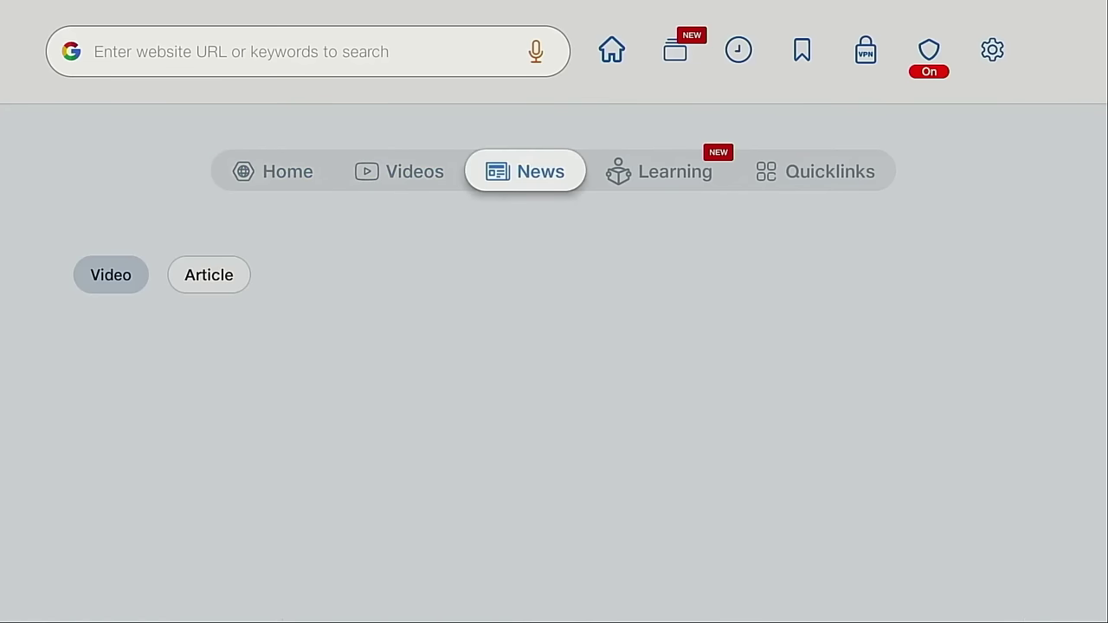
key(Right)
key(Right)
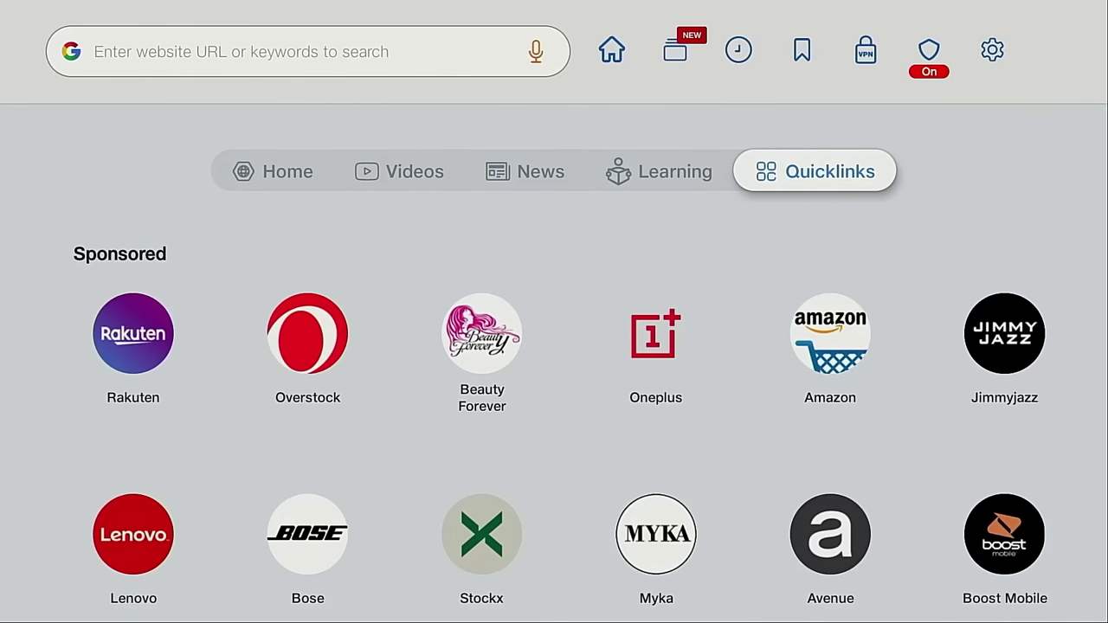
key(Down)
key(Down)
key(Down)
key(Down)
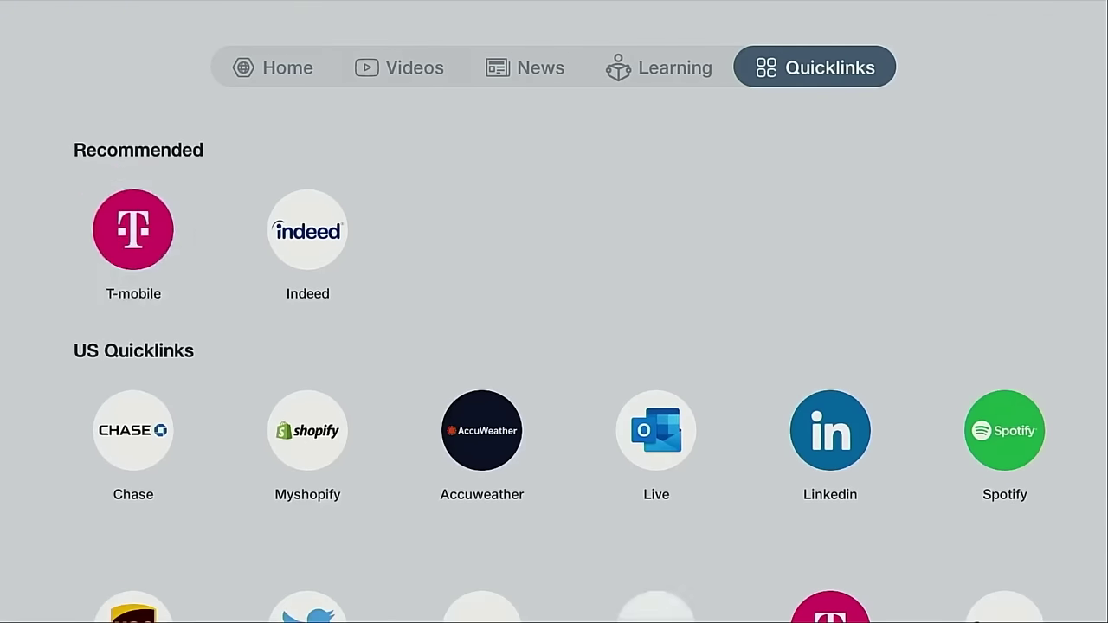
key(Up)
key(Up)
key(Up)
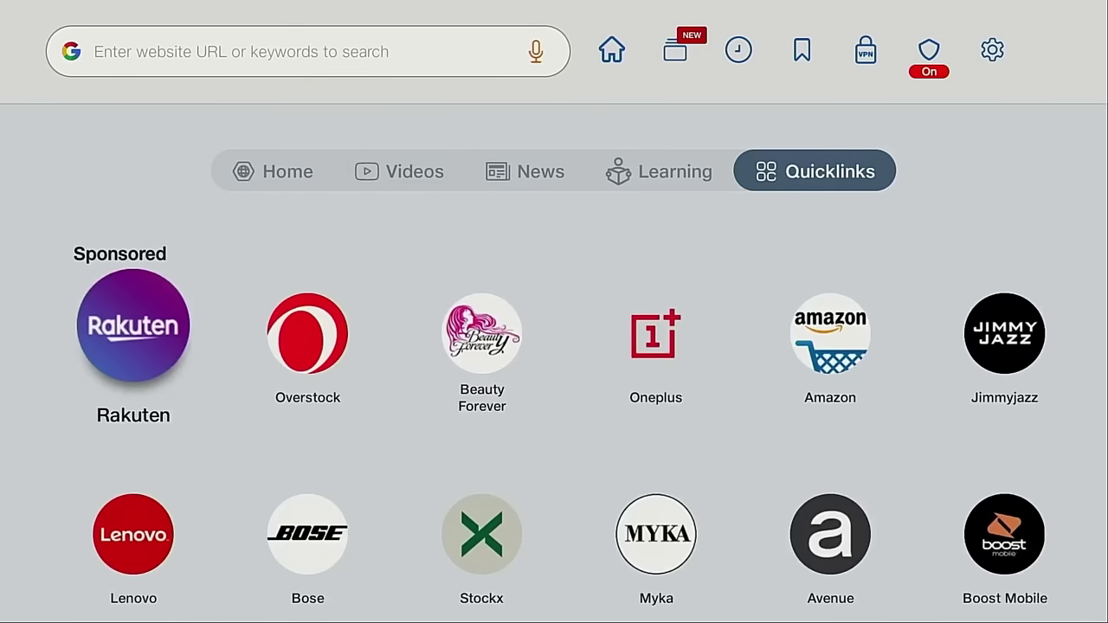
key(Right)
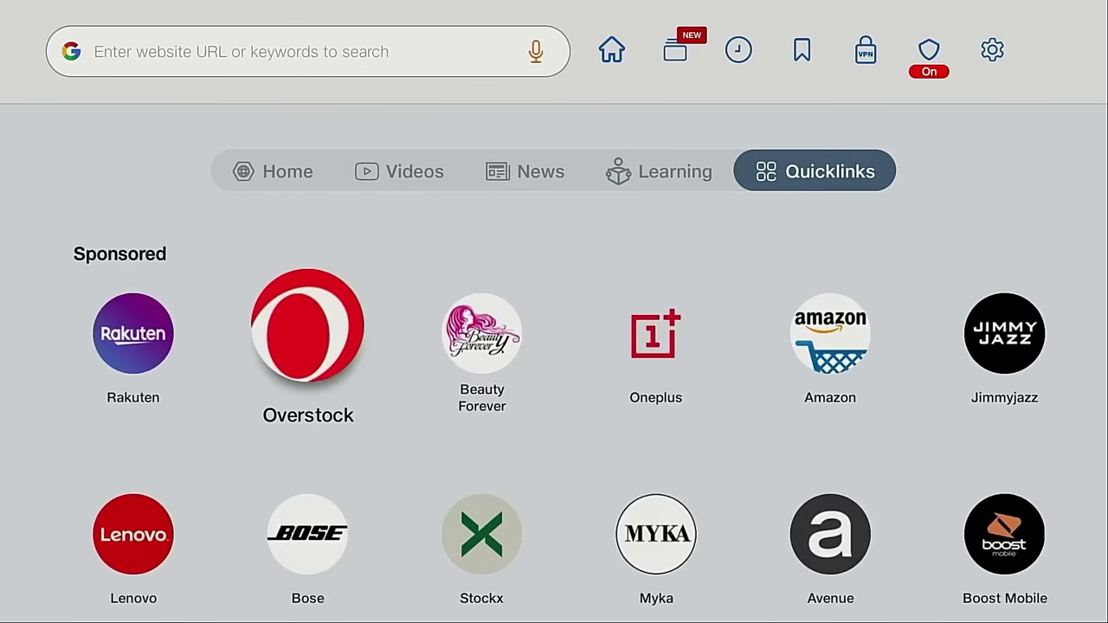
key(Right)
key(Right)
key(Right)
key(Down)
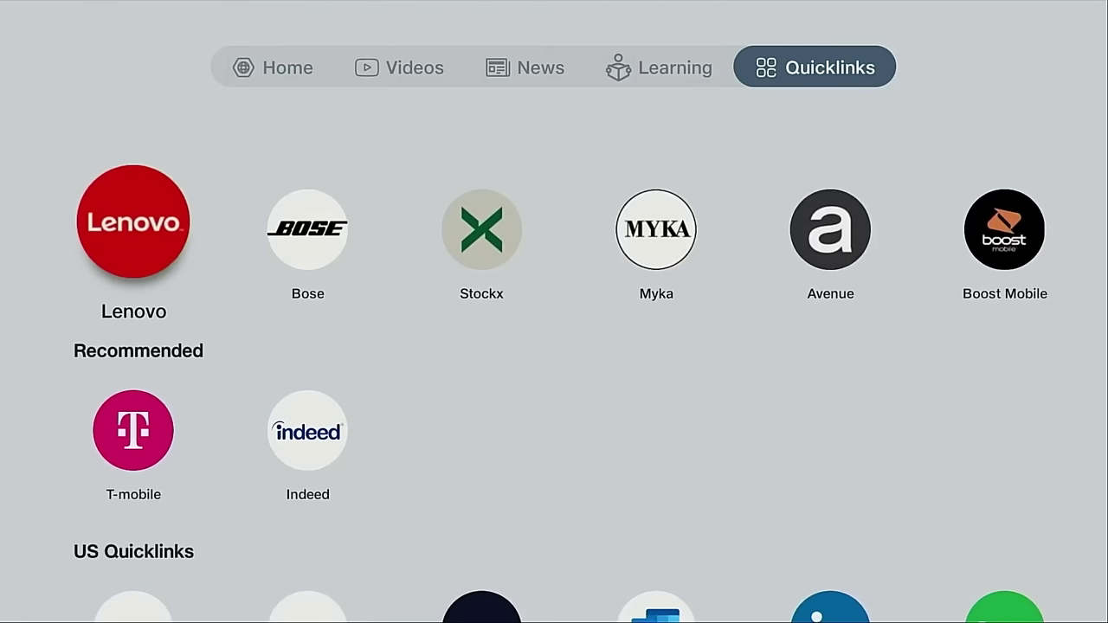
key(Up)
key(Up)
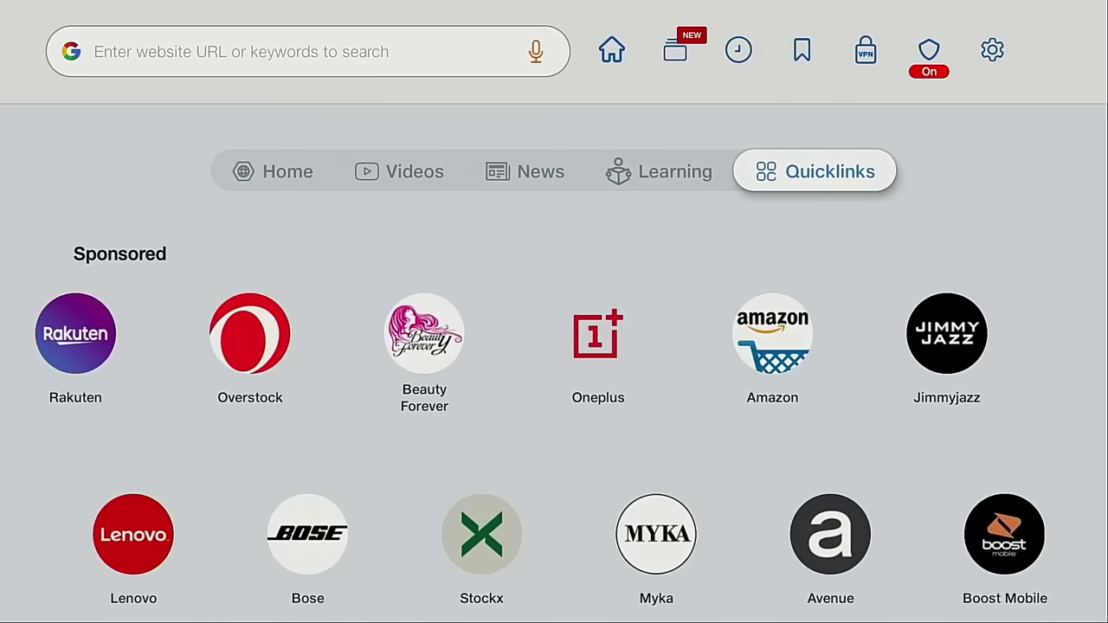
key(Up)
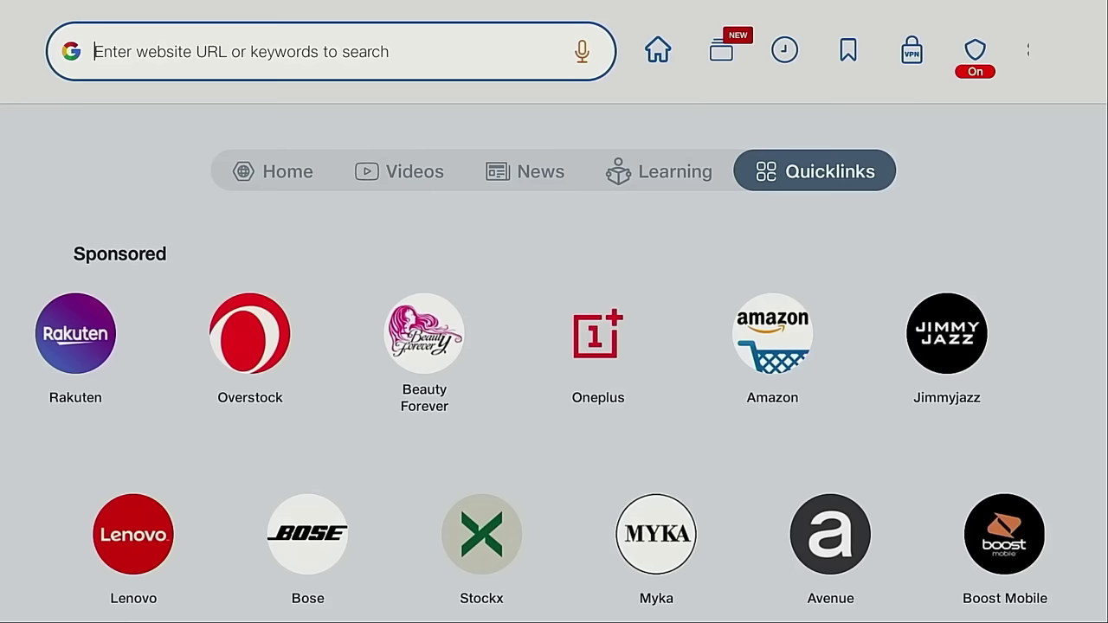
Enter 'troypoint.com' in the address field with the on-screen keyboard.
key(Return)
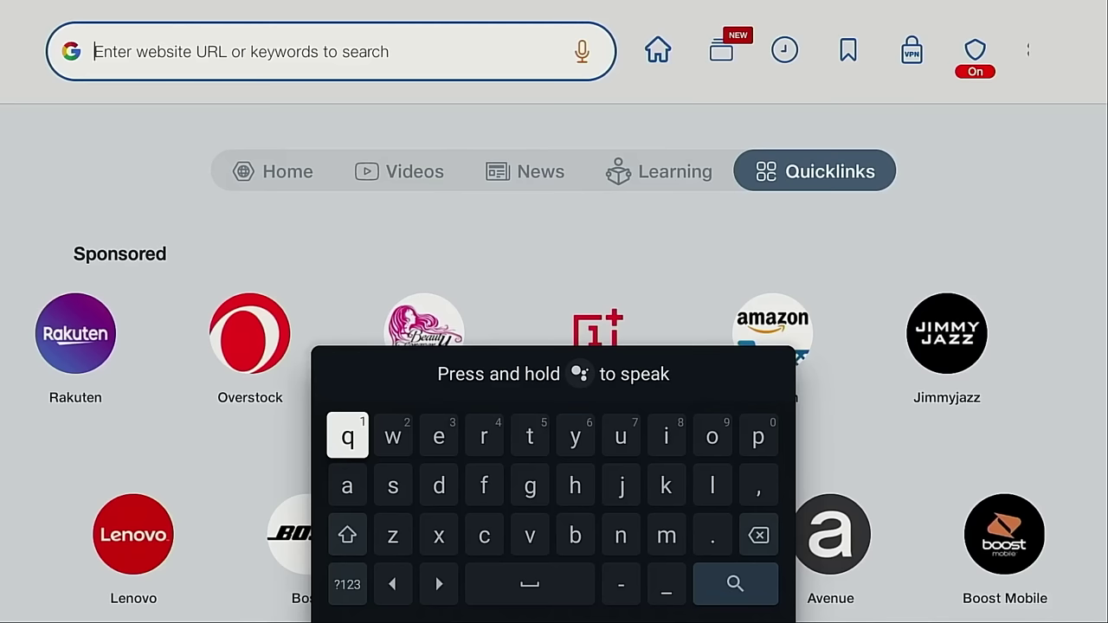
key(Down)
key(Right)
key(Right)
key(Right)
key(Right)
key(Right)
key(Up)
key(Left)
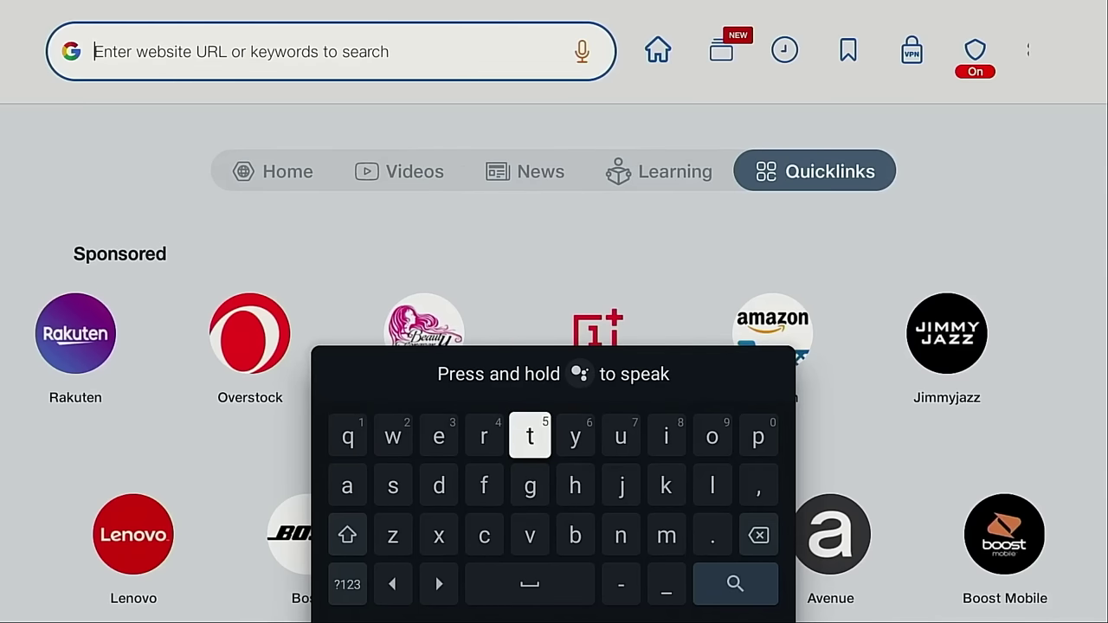
key(Return)
key(Left)
text(roypoint.com)
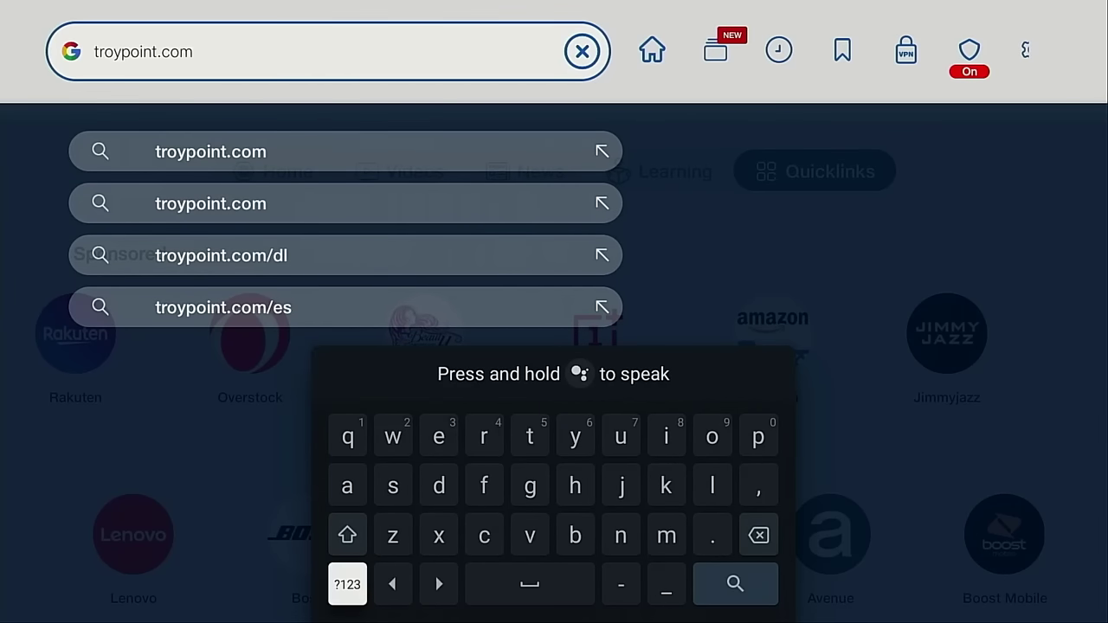
Add a slash after troypoint.com from the symbols keyboard.
key(Return)
key(Up)
key(Right)
key(Right)
key(Right)
key(Right)
key(Up)
key(Right)
key(Right)
key(Right)
key(Right)
key(Right)
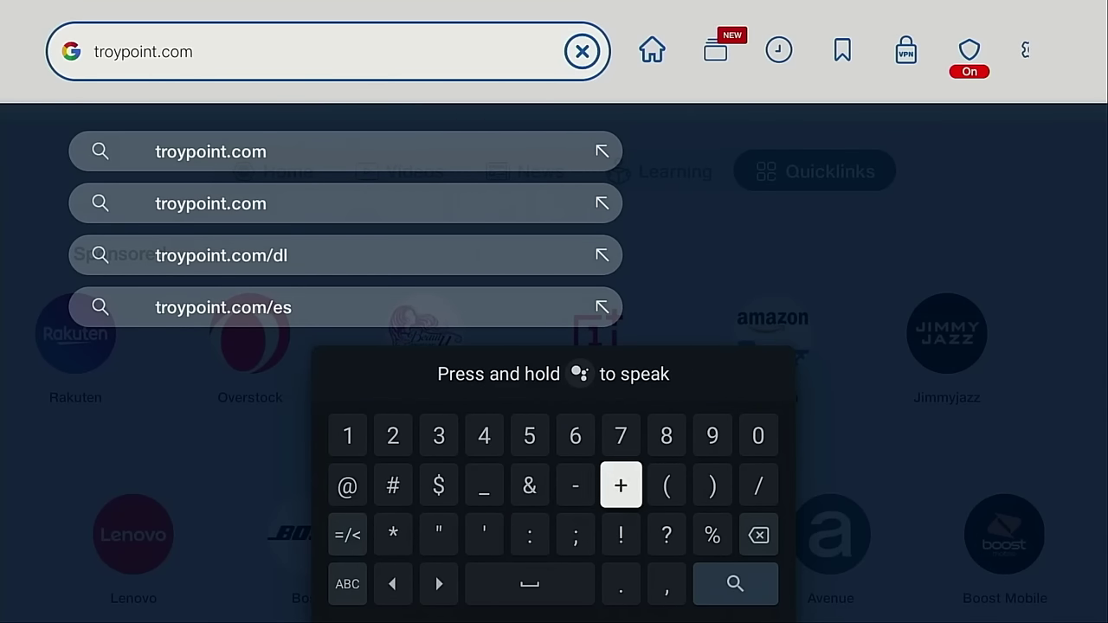
key(Return)
key(Left)
key(Left)
key(Left)
key(Left)
key(Left)
key(Left)
key(Left)
key(Left)
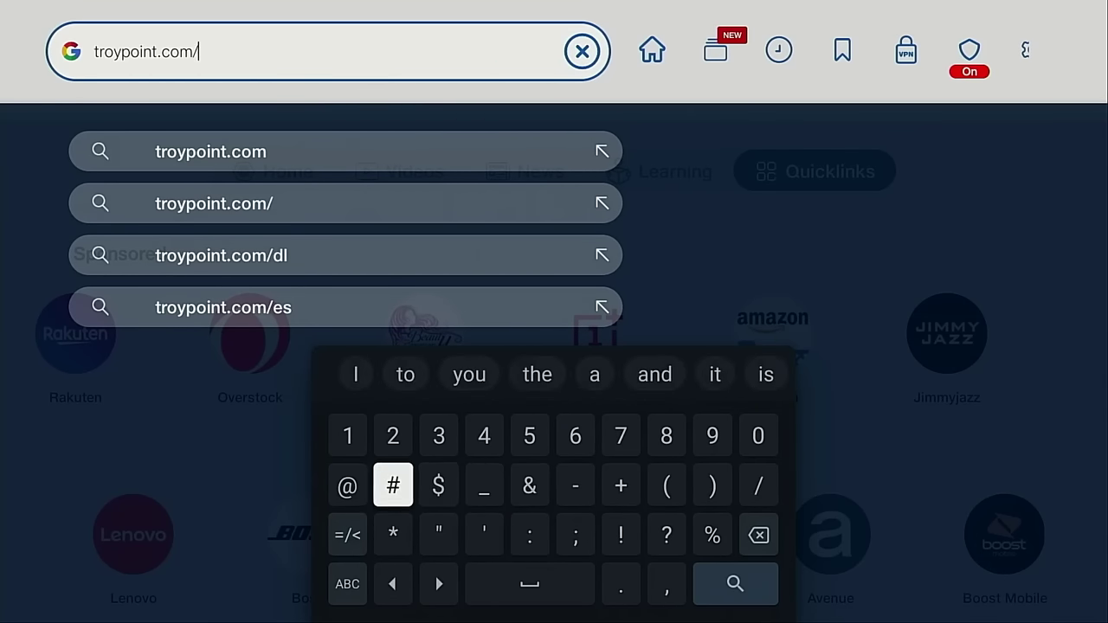
key(Left)
key(Down)
Append 'tb' in ABC mode and load troypoint.com/tb.
key(Down)
key(Return)
key(Up)
key(Up)
key(Up)
key(Right)
key(Right)
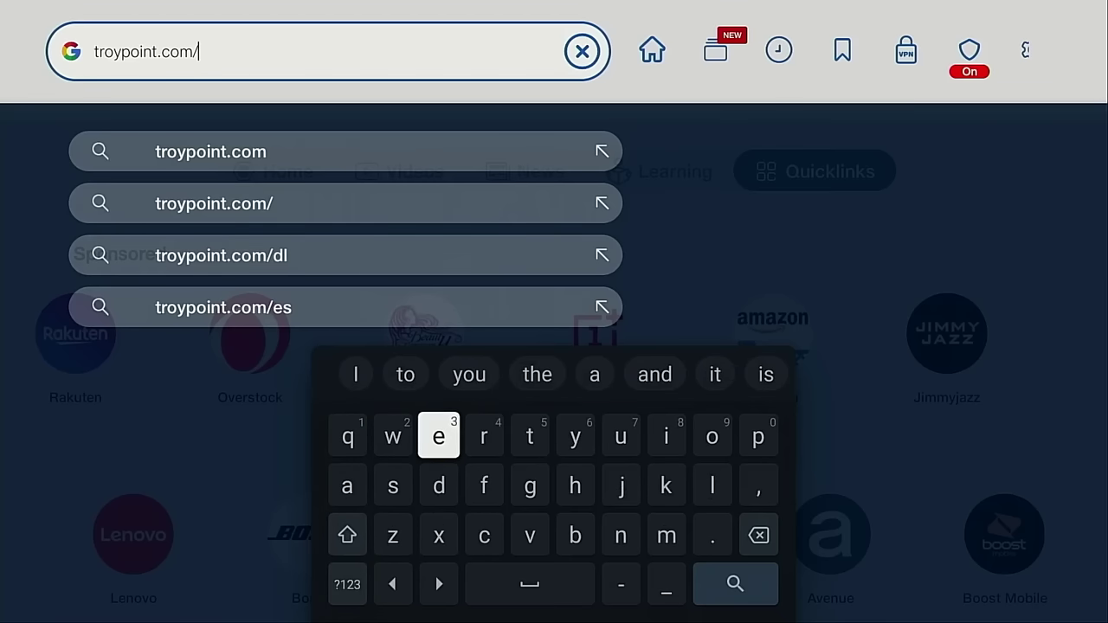
key(Right)
key(Right)
key(Return)
key(Down)
key(Down)
key(Right)
key(Return)
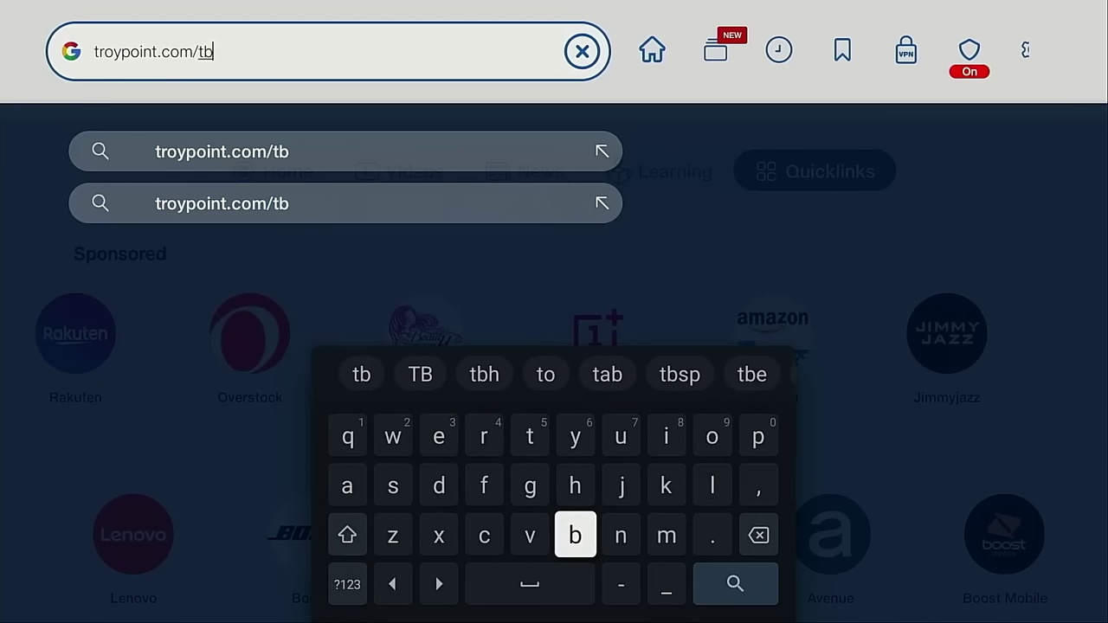
key(Down)
key(Right)
key(Right)
key(Right)
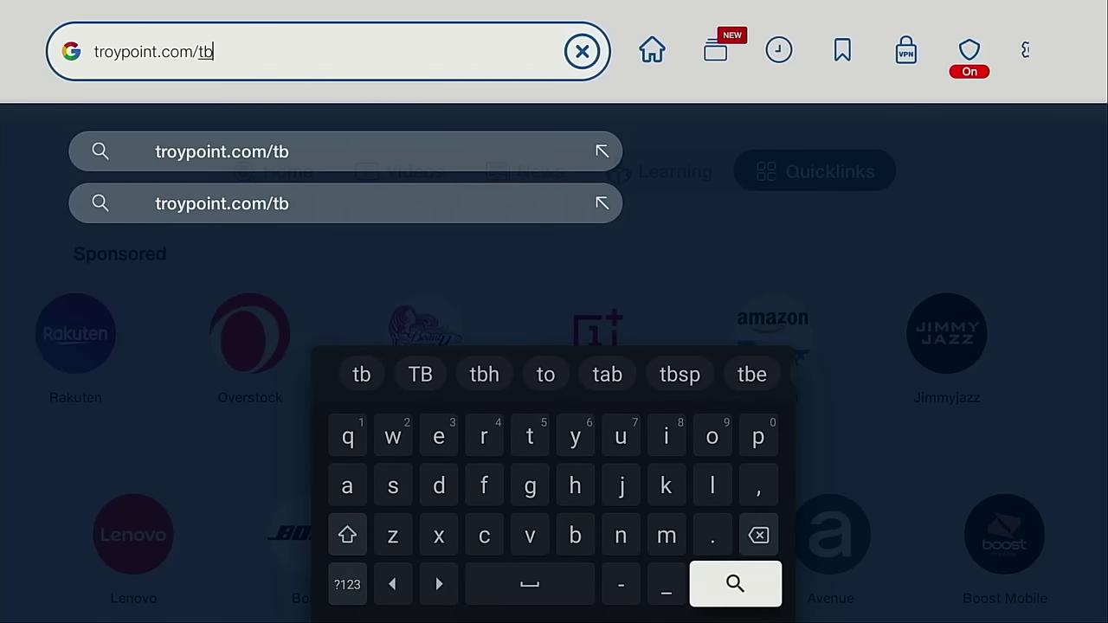
key(Return)
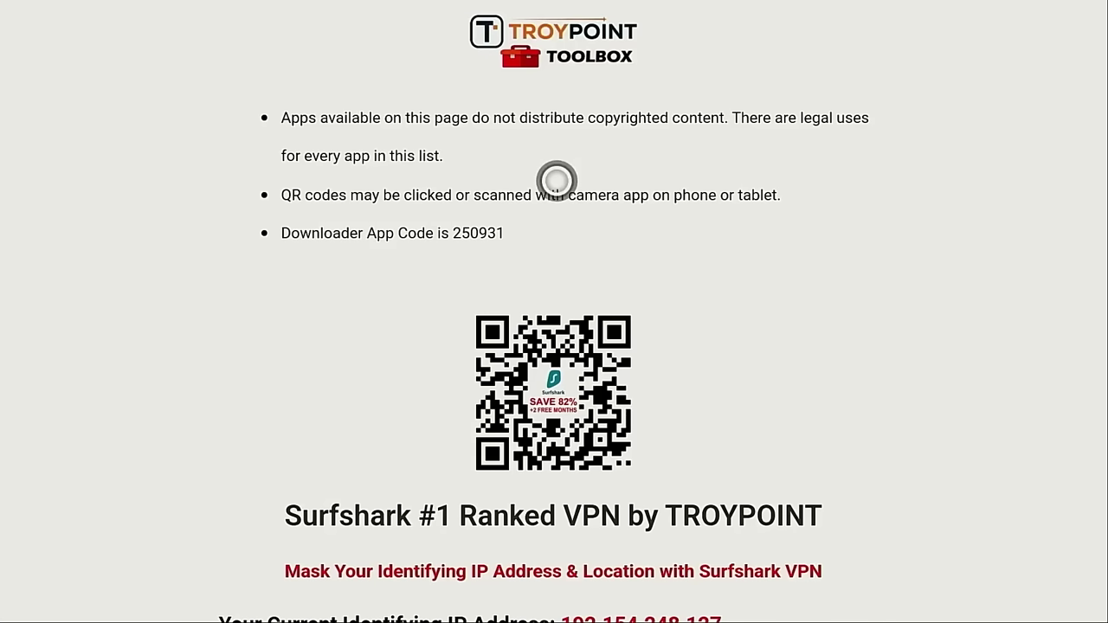
Add the page to Quicklinks via More, keeping the name 'TROYPOINT Toolbox', and save.
key(Up)
key(Up)
key(Up)
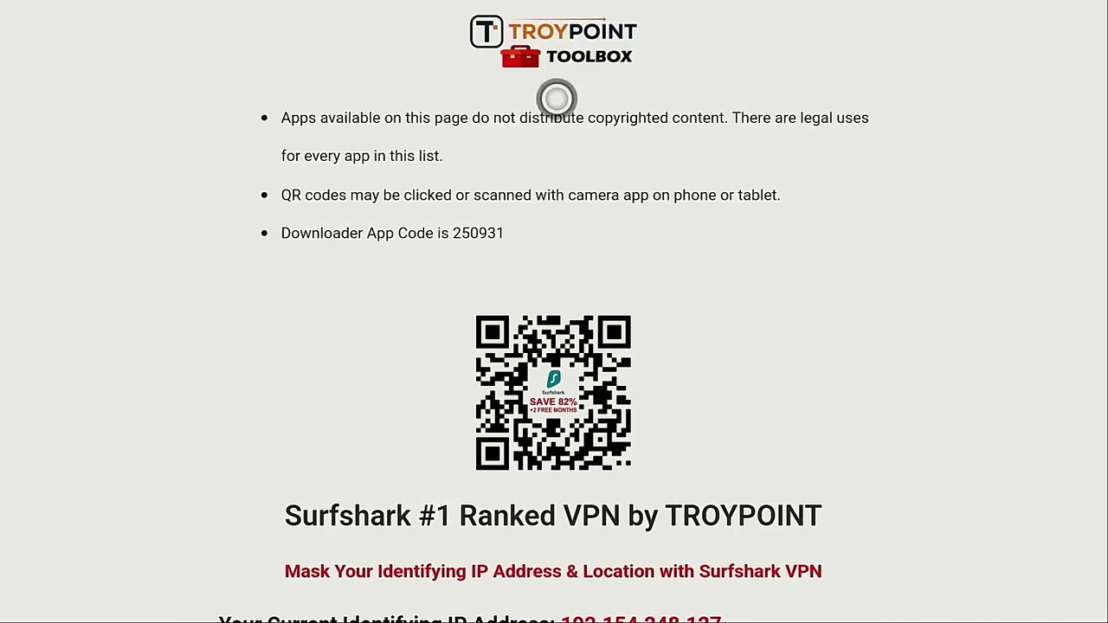
key(Right)
key(Right)
key(Right)
key(Right)
key(Right)
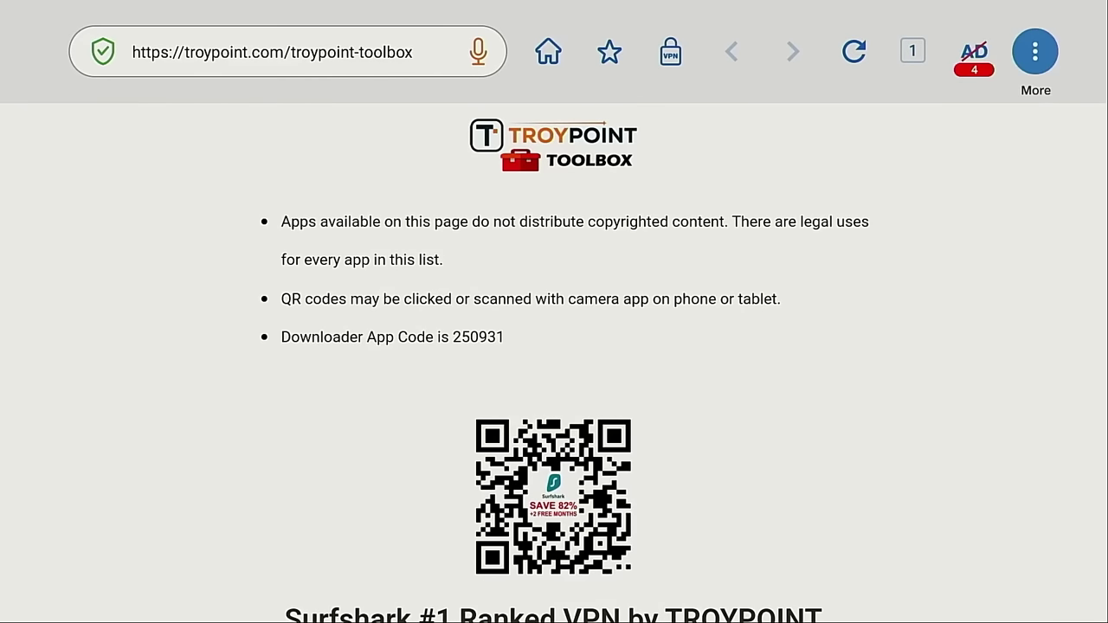
key(Return)
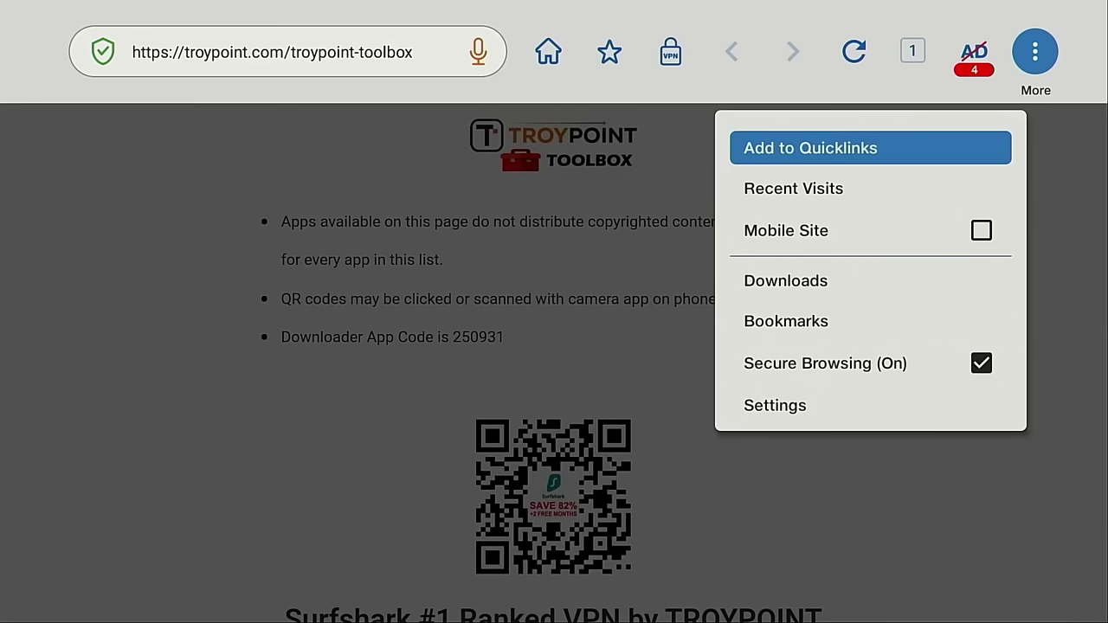
key(Return)
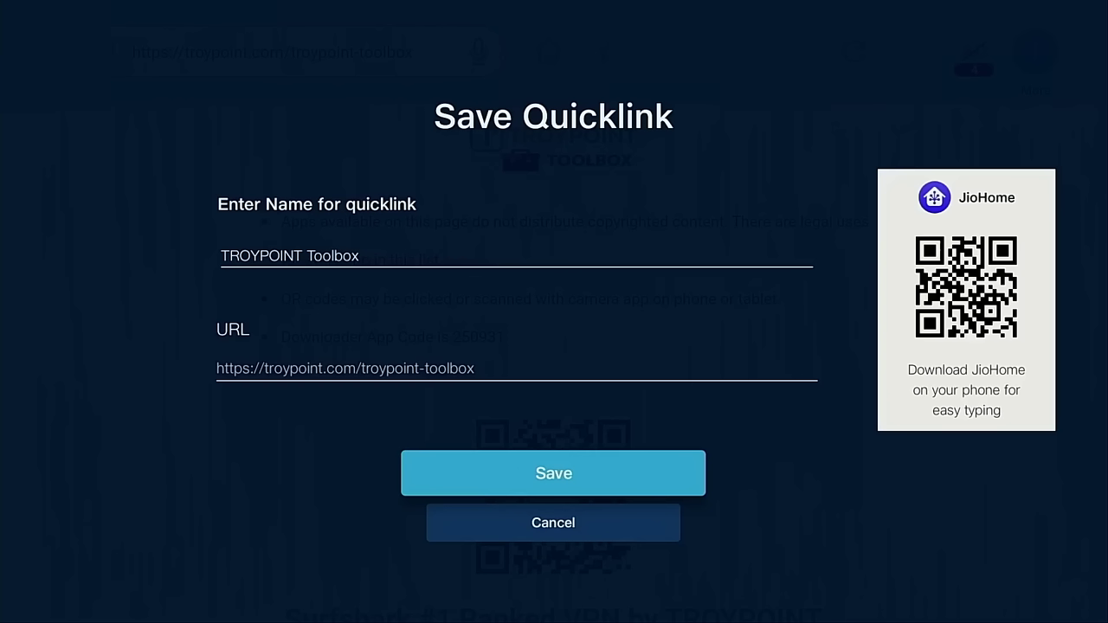
key(Down)
key(Up)
key(Return)
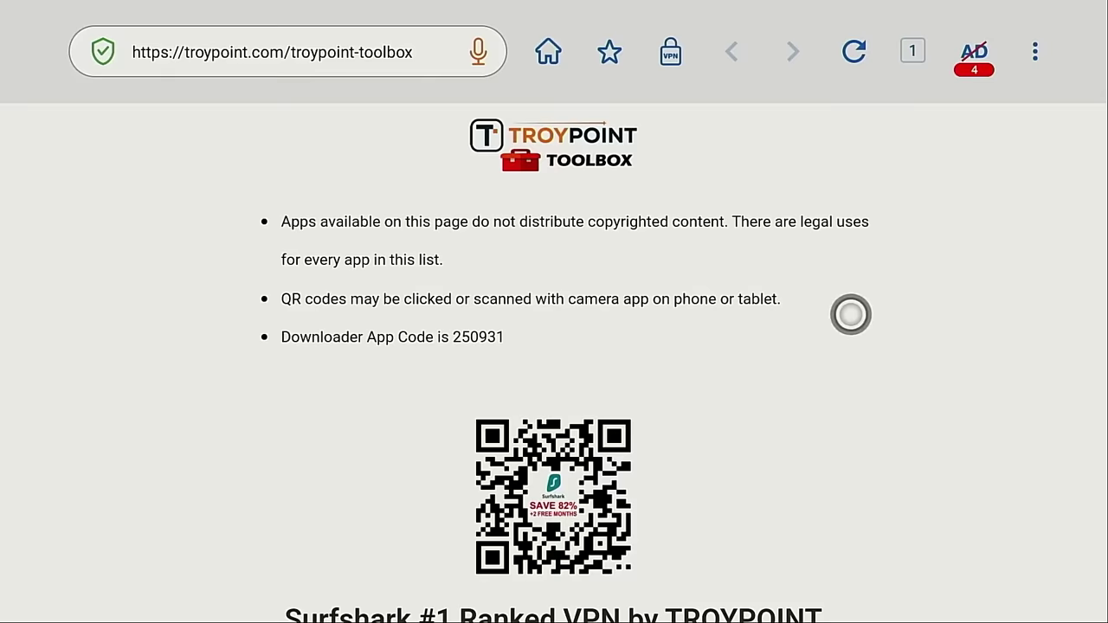
Download the Fast Task Killer [3.1.0].apk anyway and open the downloaded file.
scroll(851, 615, down, 10)
scroll(850, 616, down, 15)
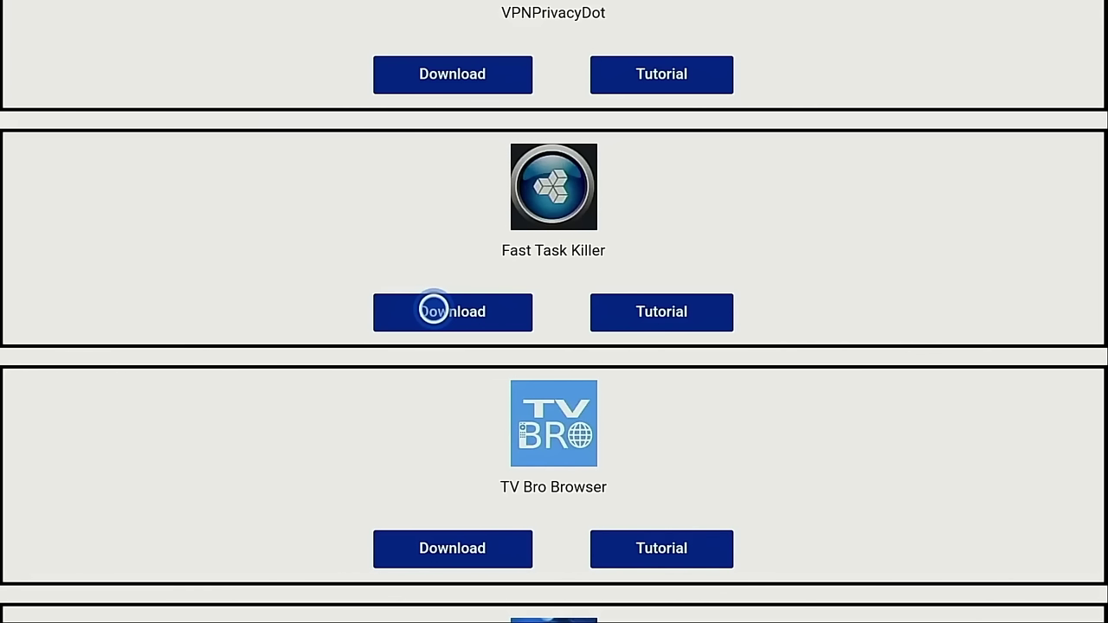
click(433, 310)
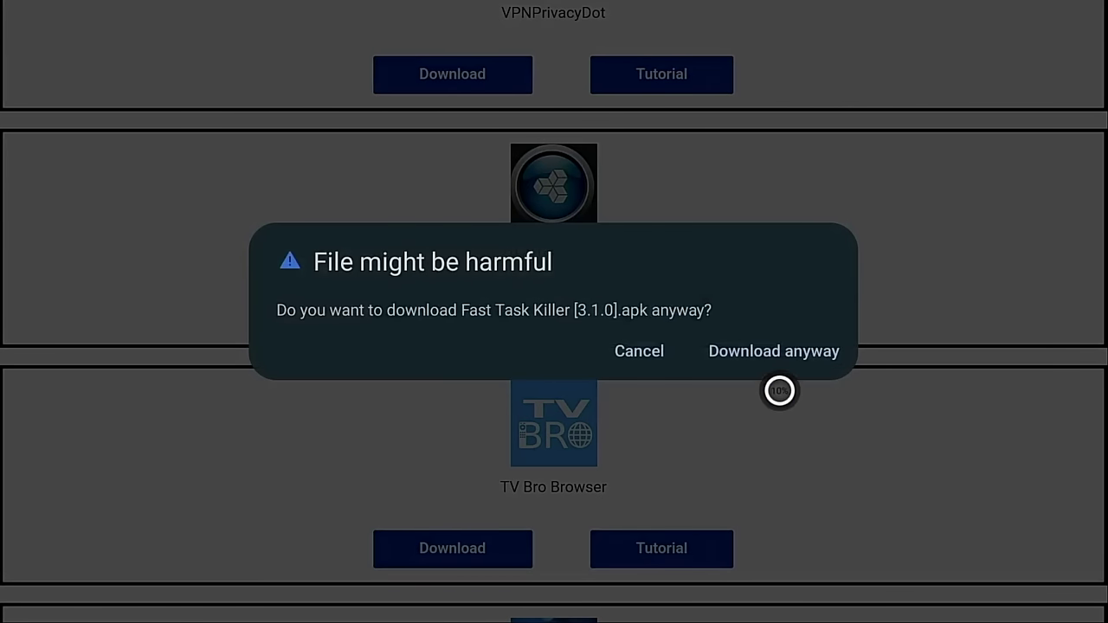
click(780, 361)
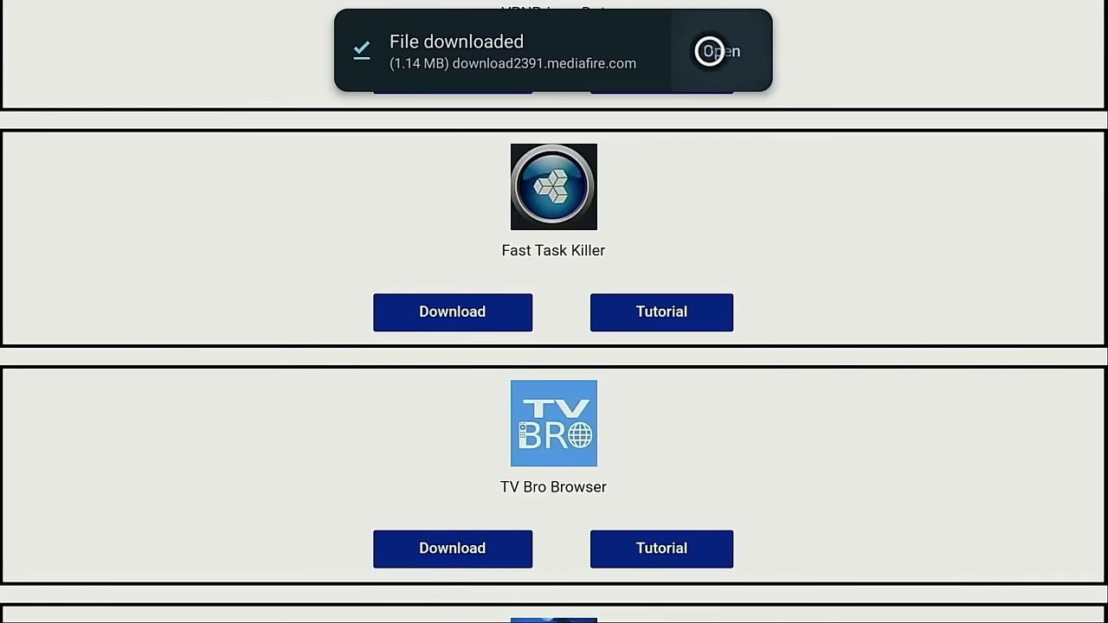
click(710, 51)
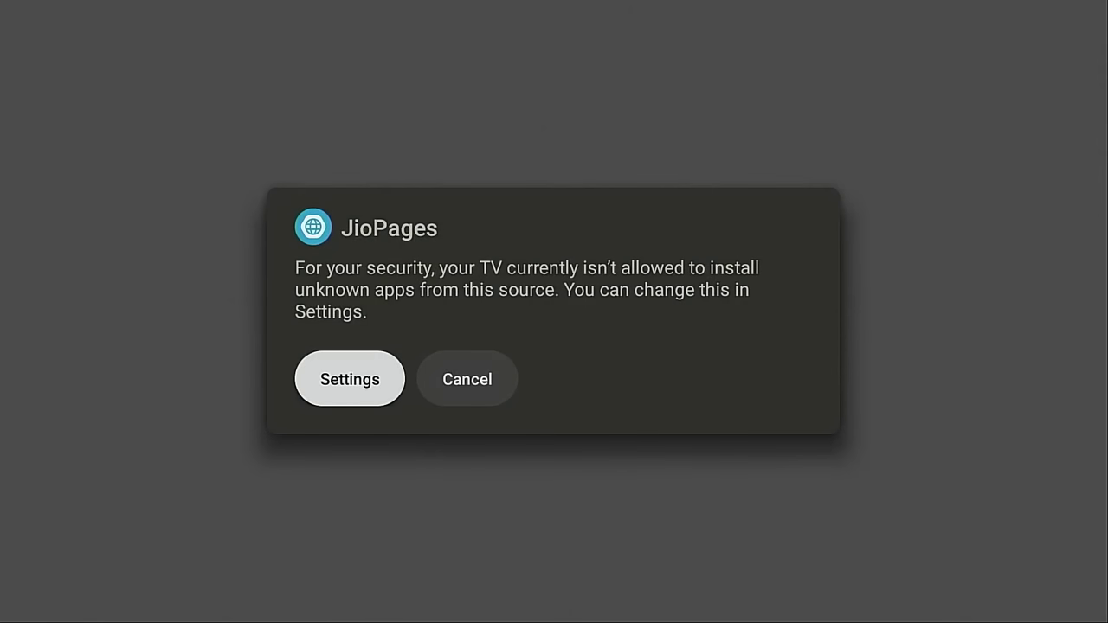
Allow JioPages under Install unknown apps in Google TV Settings.
key(Return)
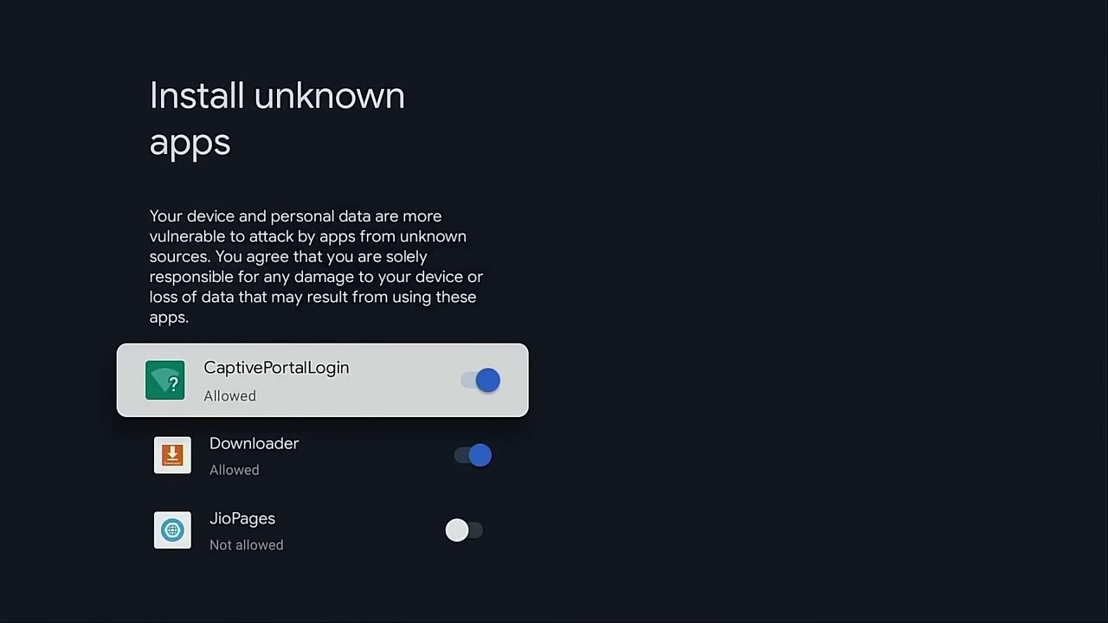
key(Down)
key(Down)
key(Return)
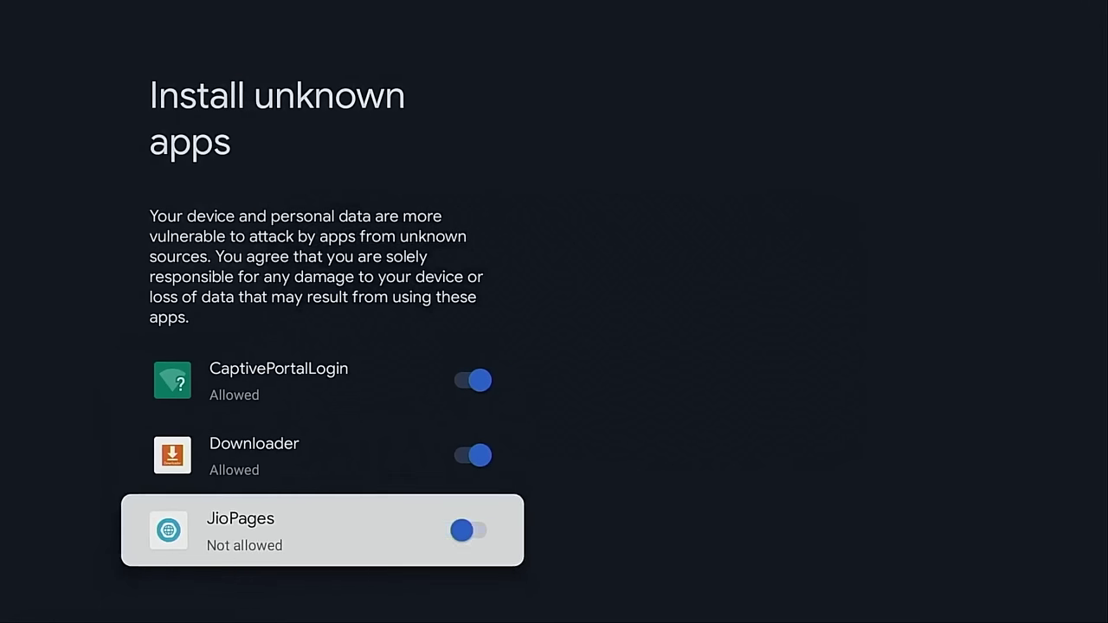
Install Fast Task Killer and close the finished install prompt with Done.
key(Left)
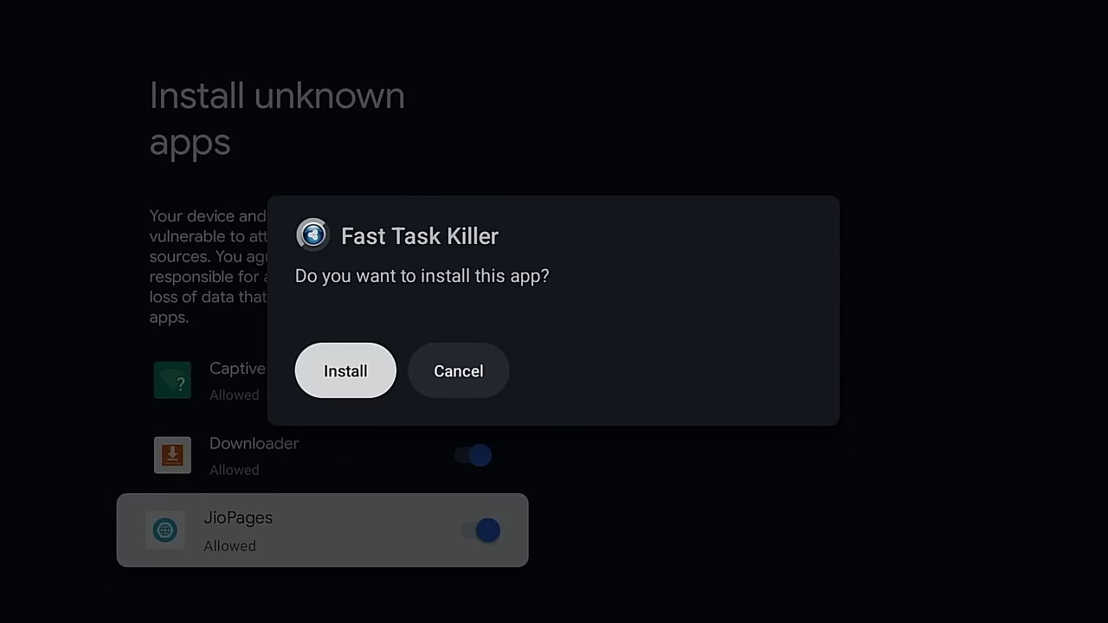
key(Return)
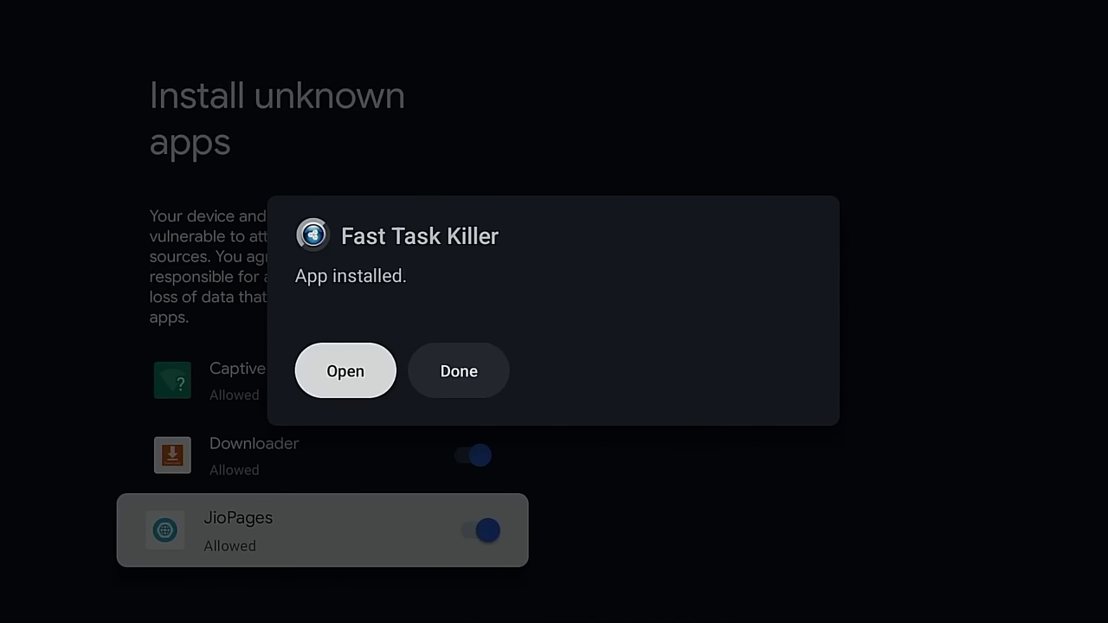
key(Right)
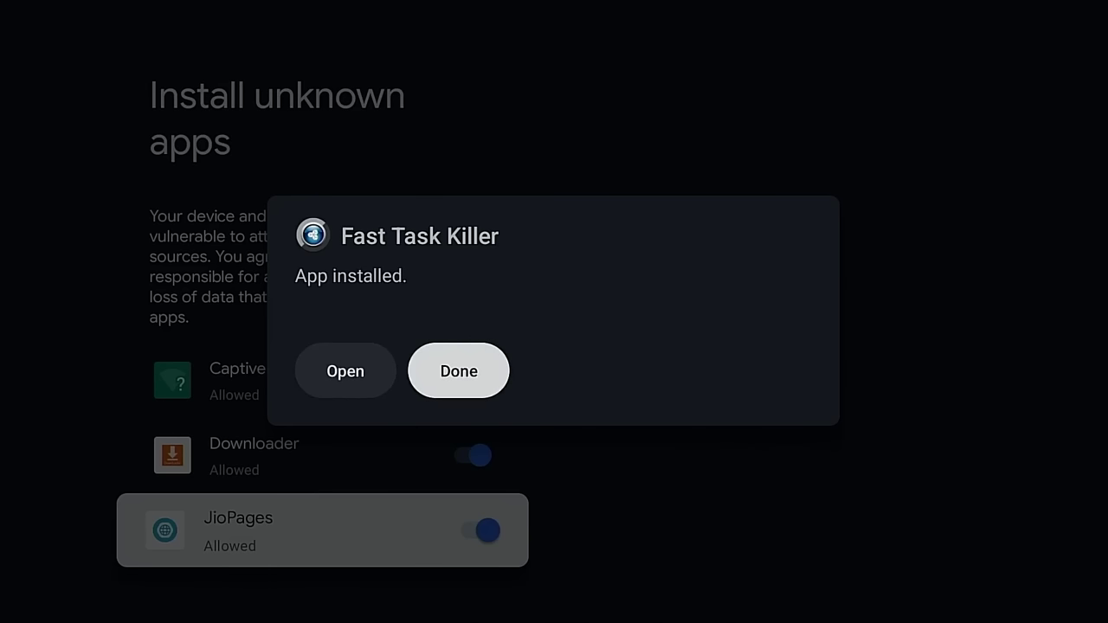
key(Return)
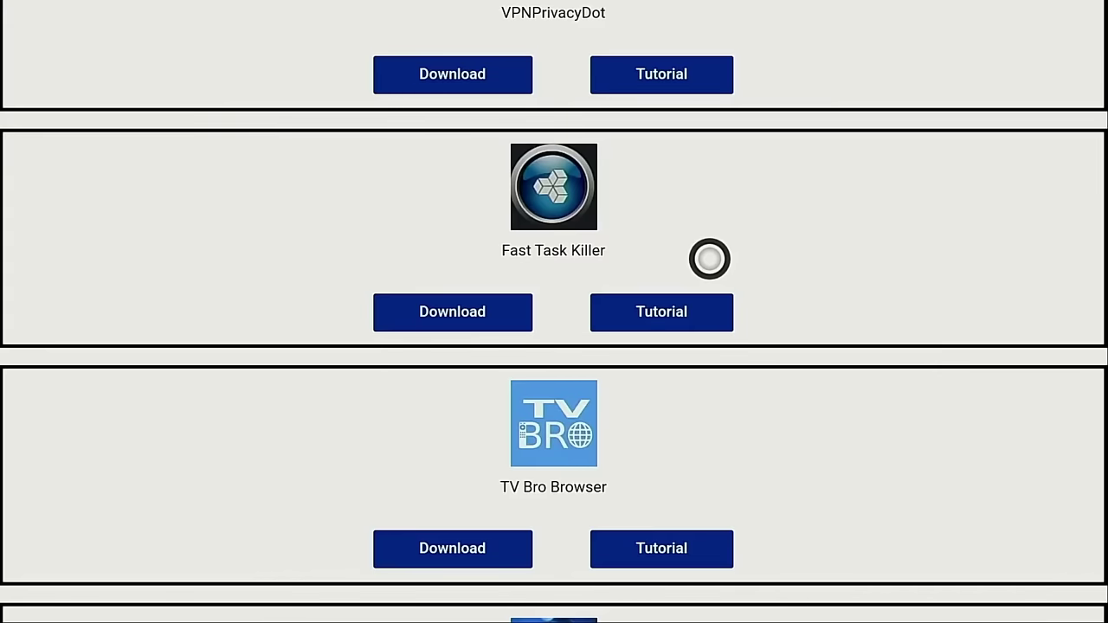
scroll(710, 7, up, 10)
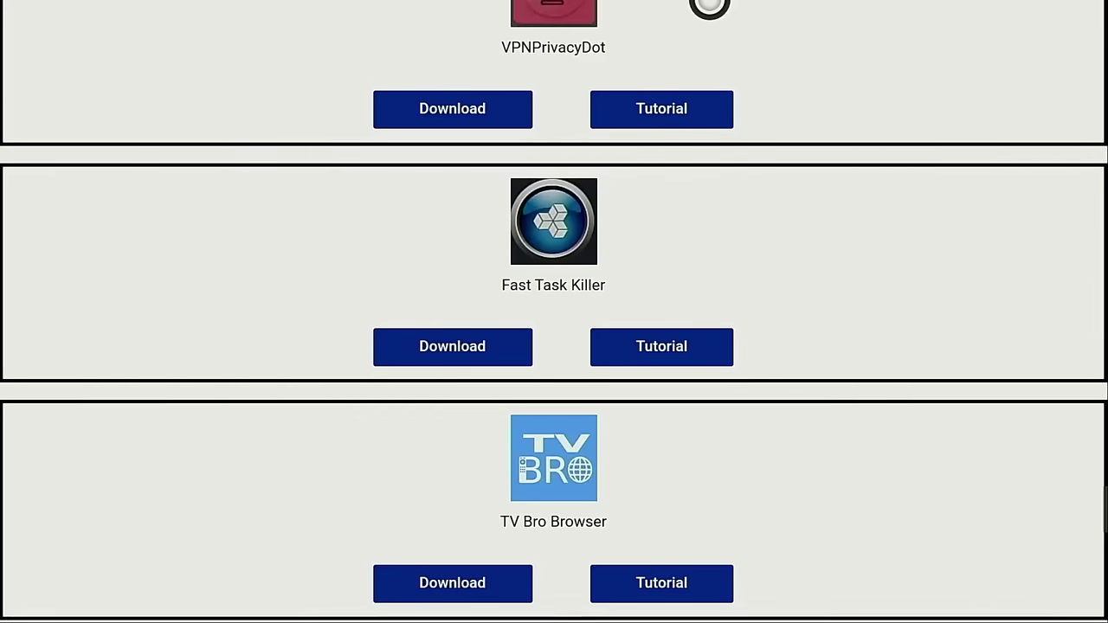
scroll(710, 7, up, 15)
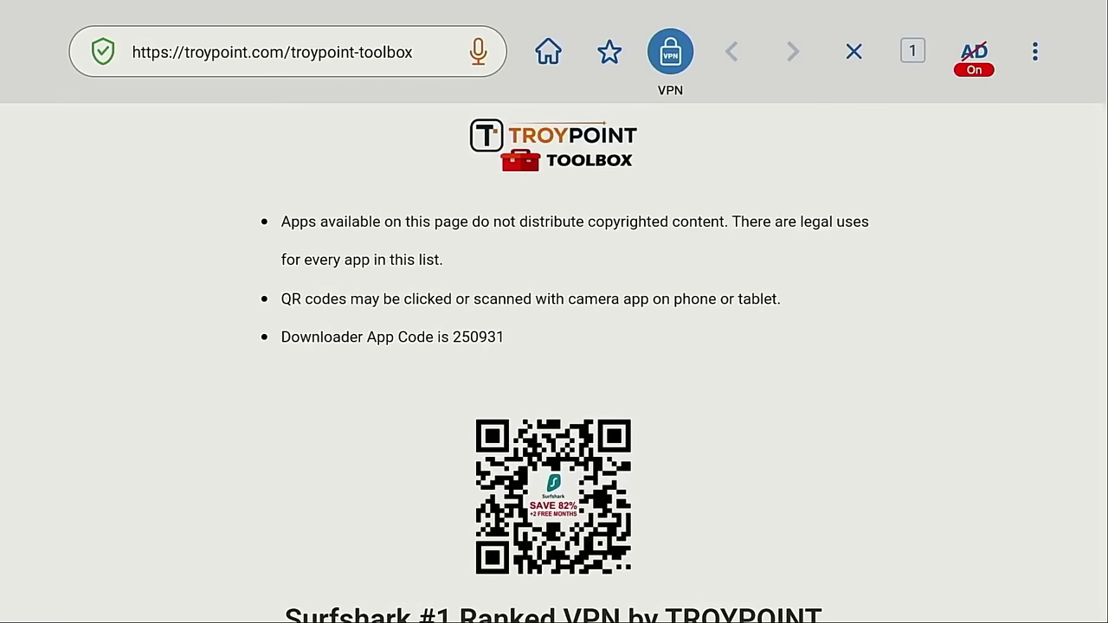
key(Right)
key(Right)
key(Right)
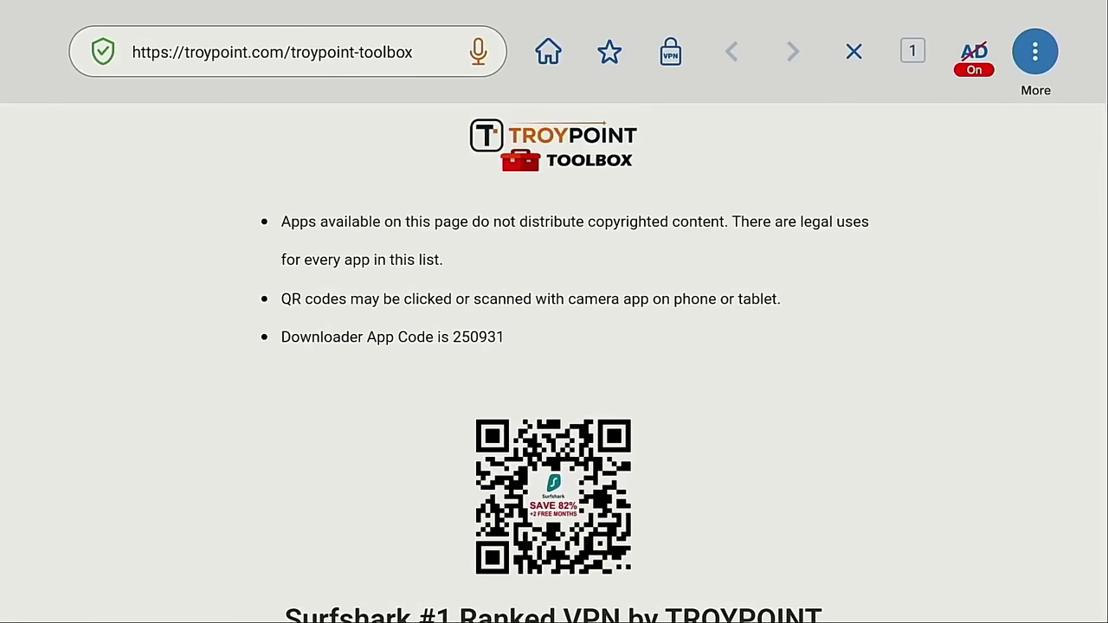
key(Return)
key(Down)
key(Down)
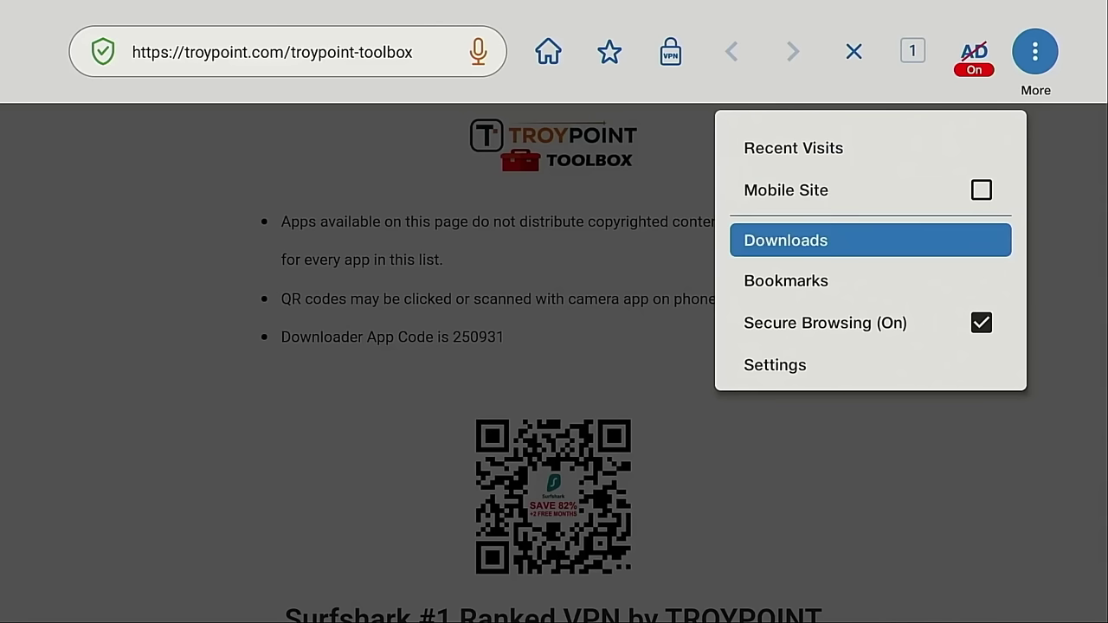
key(Return)
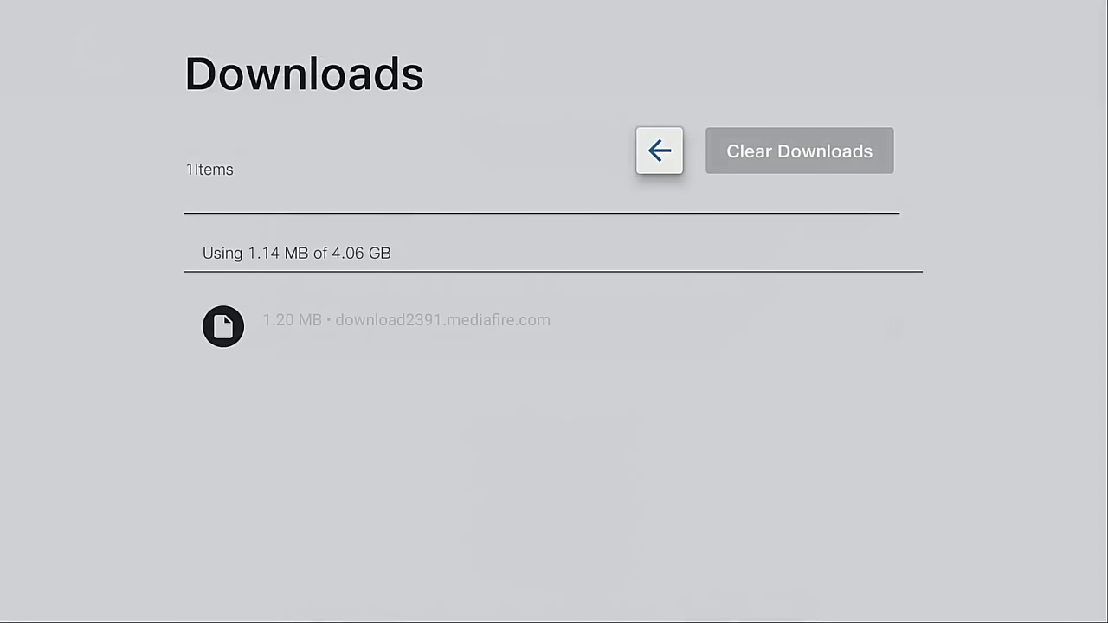
key(Down)
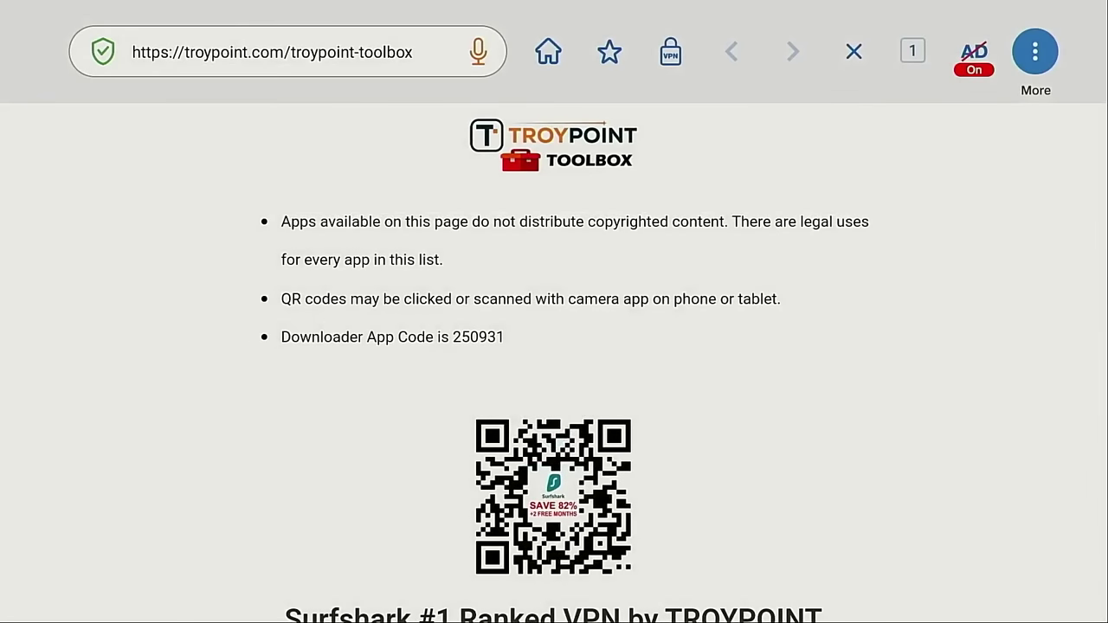
Go to the JioPages home, open Quicklinks, and focus the TROYPOINT Toolbox custom link.
key(Left)
key(Left)
key(Left)
key(Left)
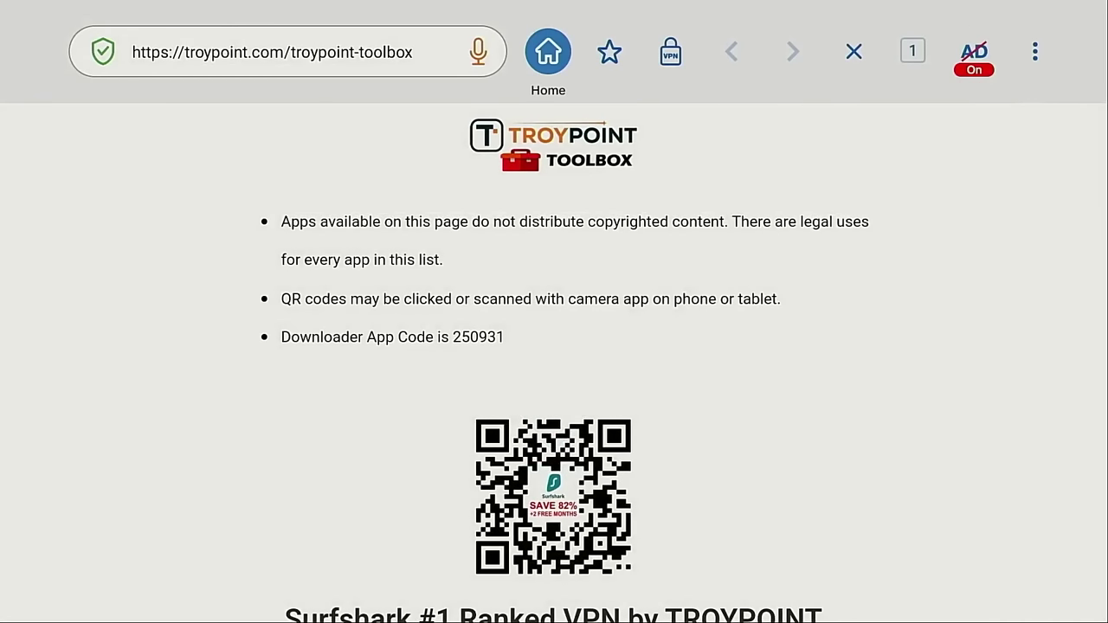
key(Return)
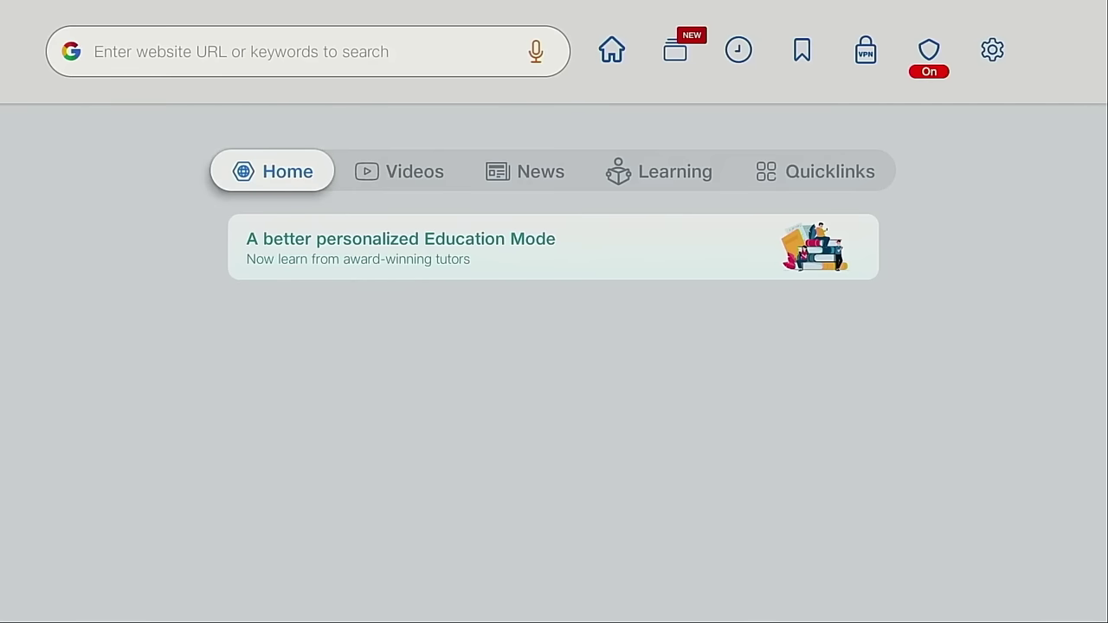
key(Down)
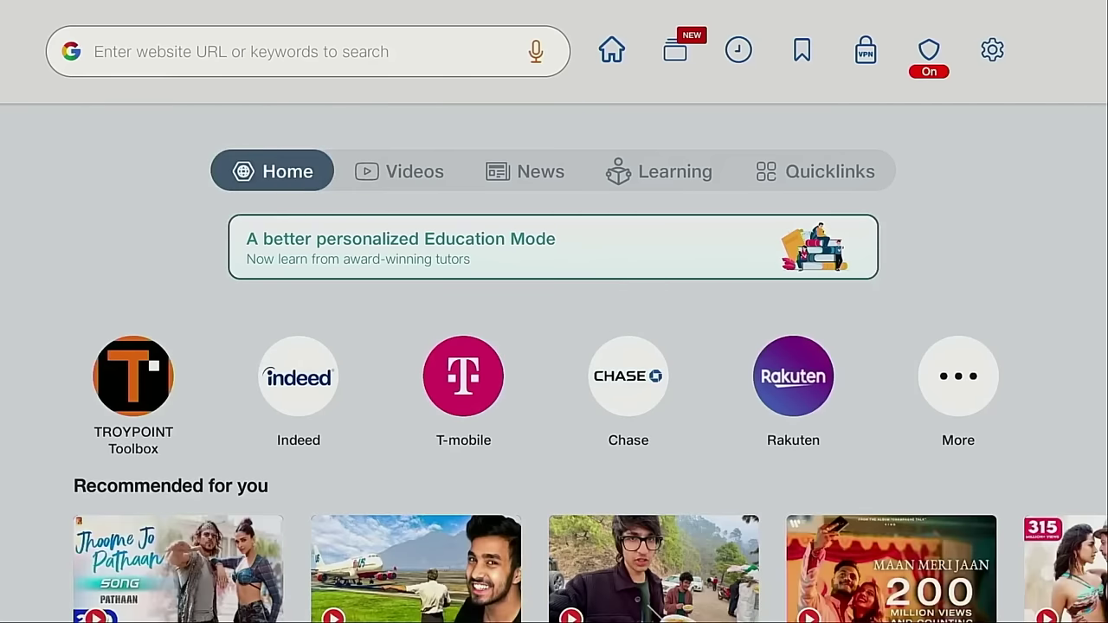
key(Left)
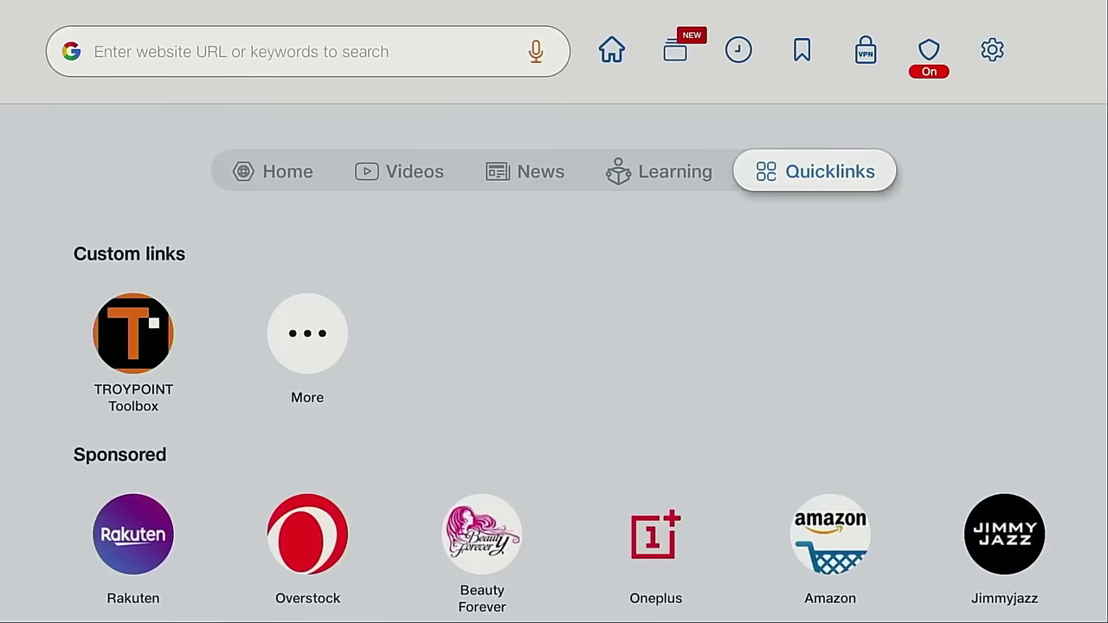
key(Down)
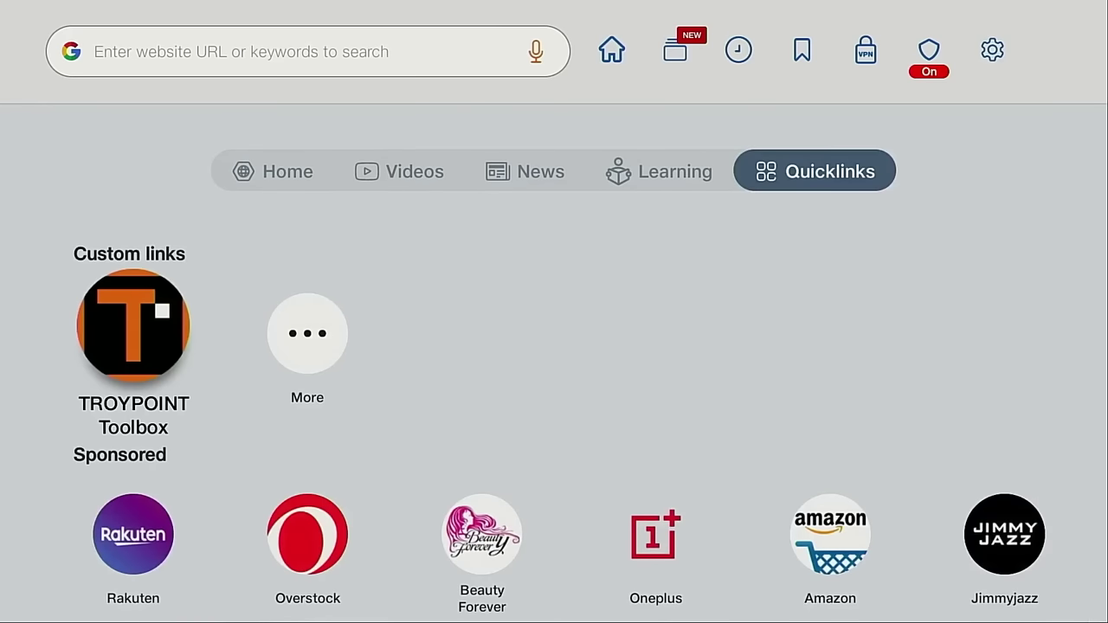